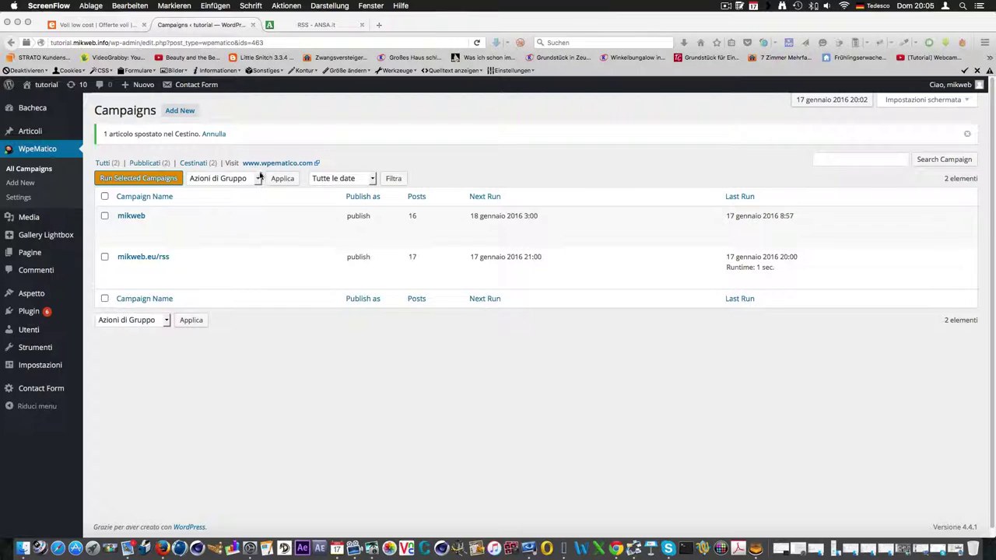
Create a new WpeMatico campaign titled "ansa" with the description "solo un teste".
{"action": "left_click", "coordinate": [180, 112]}
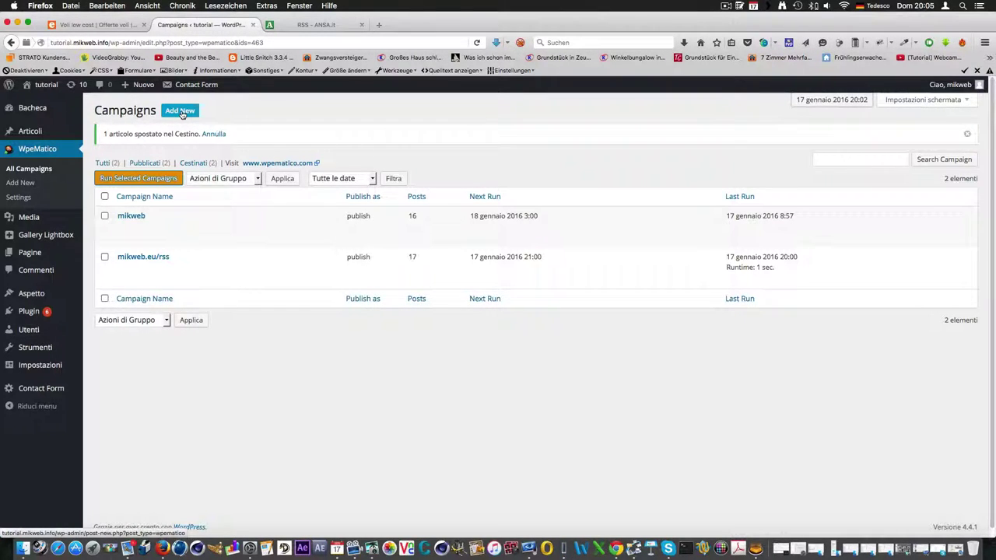
{"action": "left_click", "coordinate": [181, 112]}
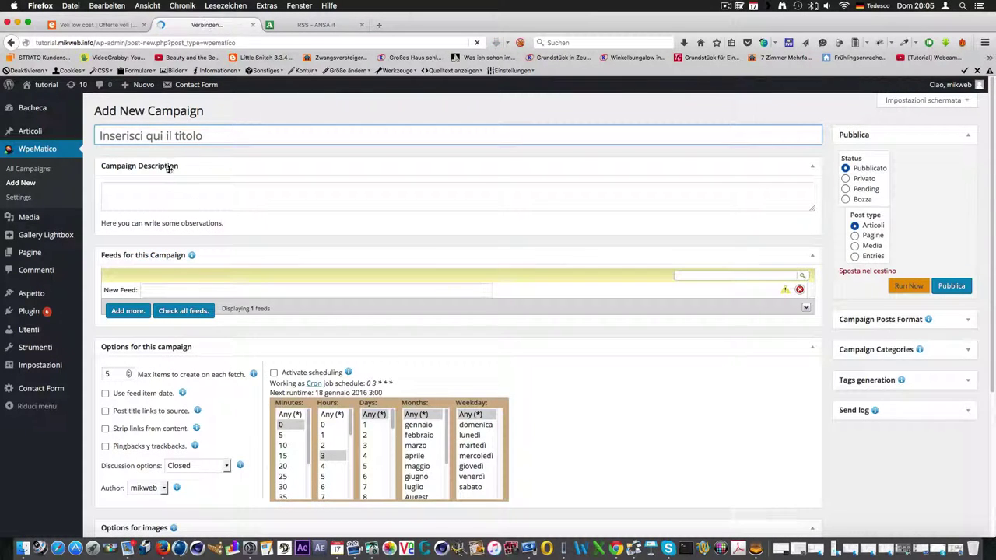
{"action": "left_click", "coordinate": [165, 137]}
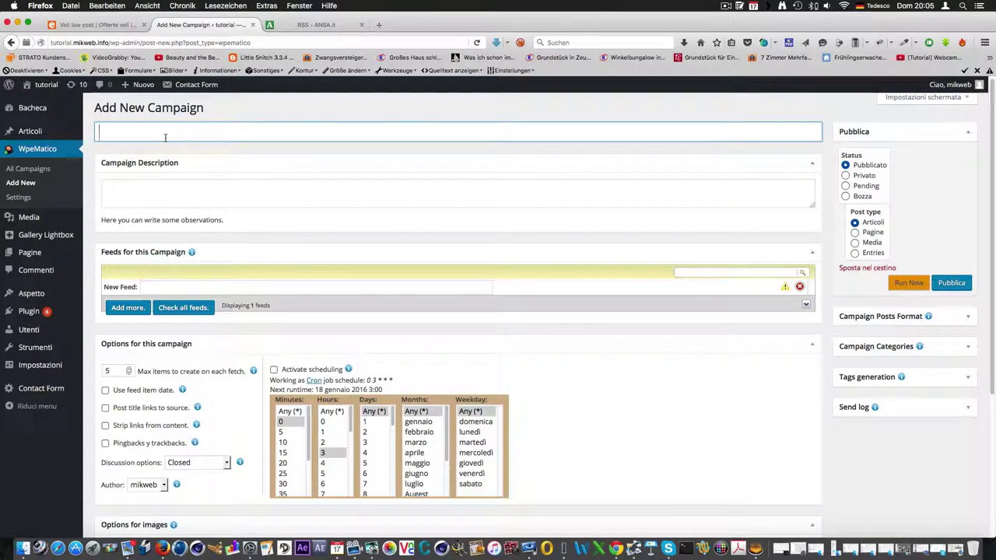
{"action": "type", "text": "an"}
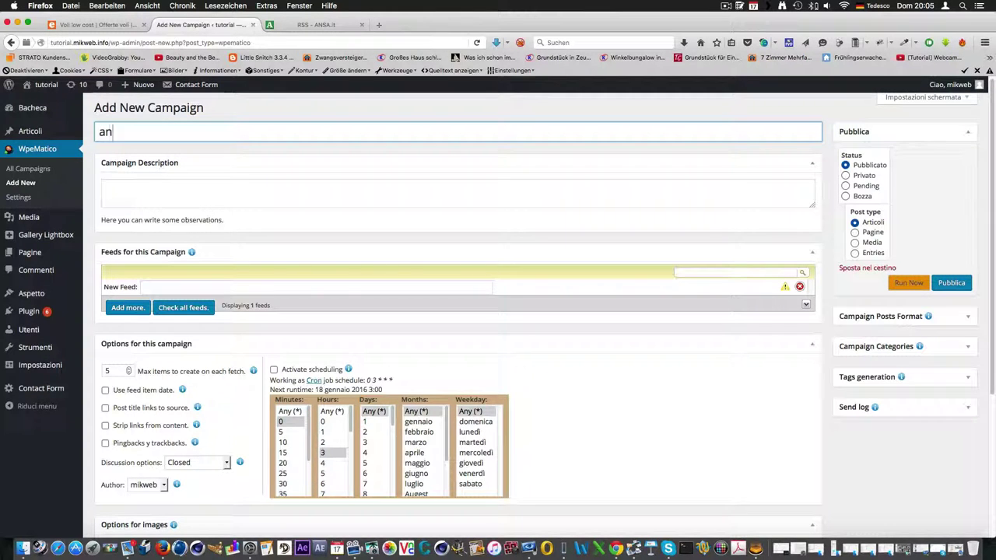
{"action": "type", "text": "sa"}
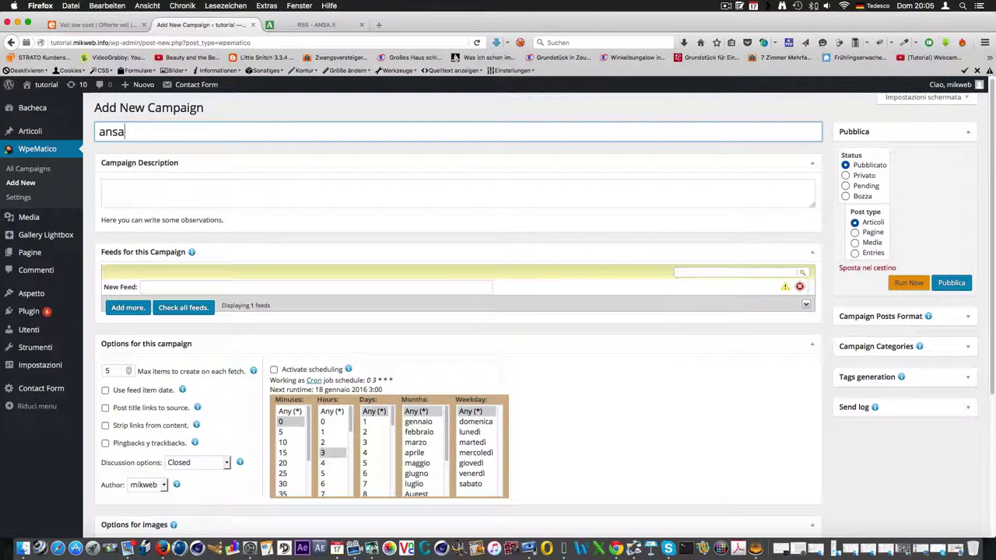
{"action": "left_click", "coordinate": [135, 189]}
{"action": "type", "text": "solo un"}
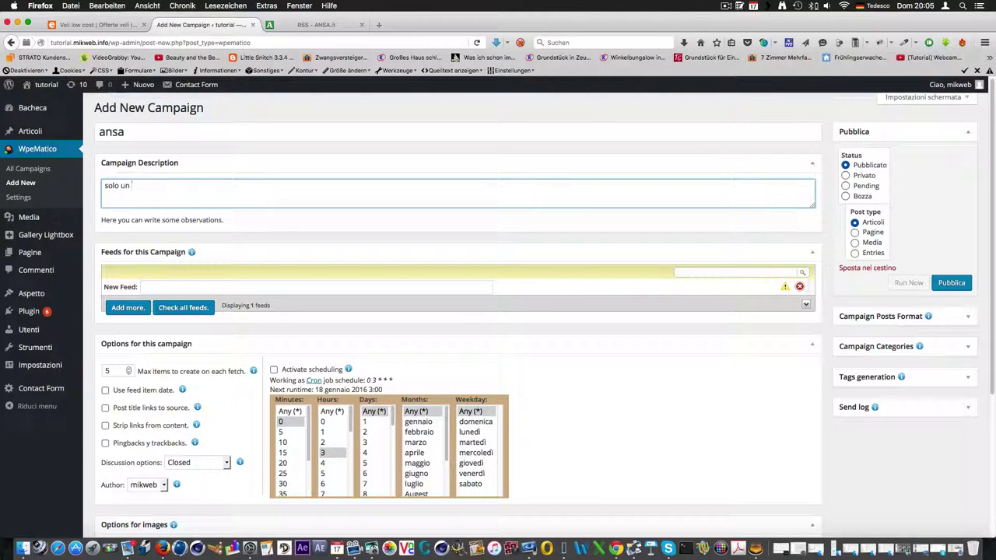
{"action": "type", "text": " teste"}
Switch to the ANSA.it RSS page and copy the link address of the Calcio category's RSS feed.
{"action": "left_click", "coordinate": [316, 24]}
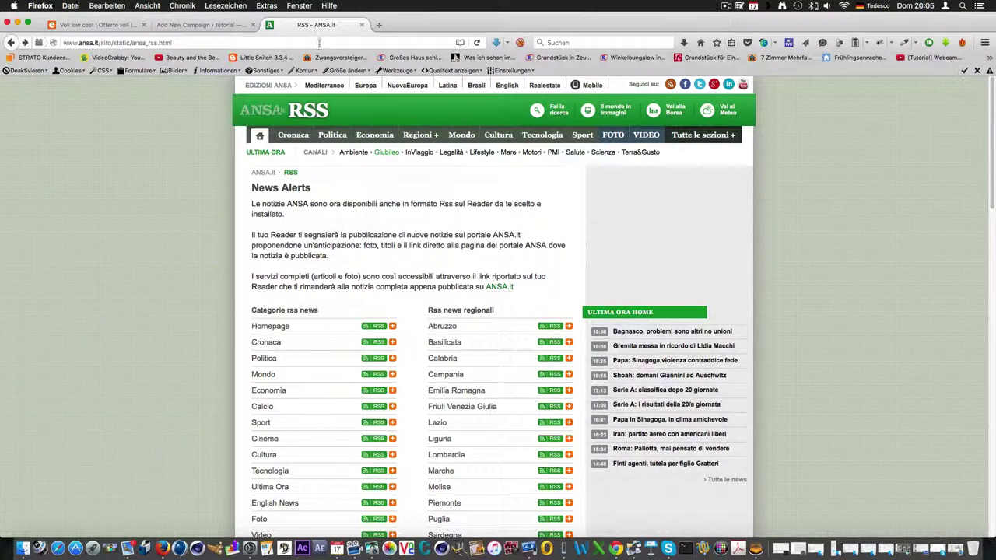
{"action": "scroll", "coordinate": [334, 278], "scroll_direction": "down", "scroll_amount": 1}
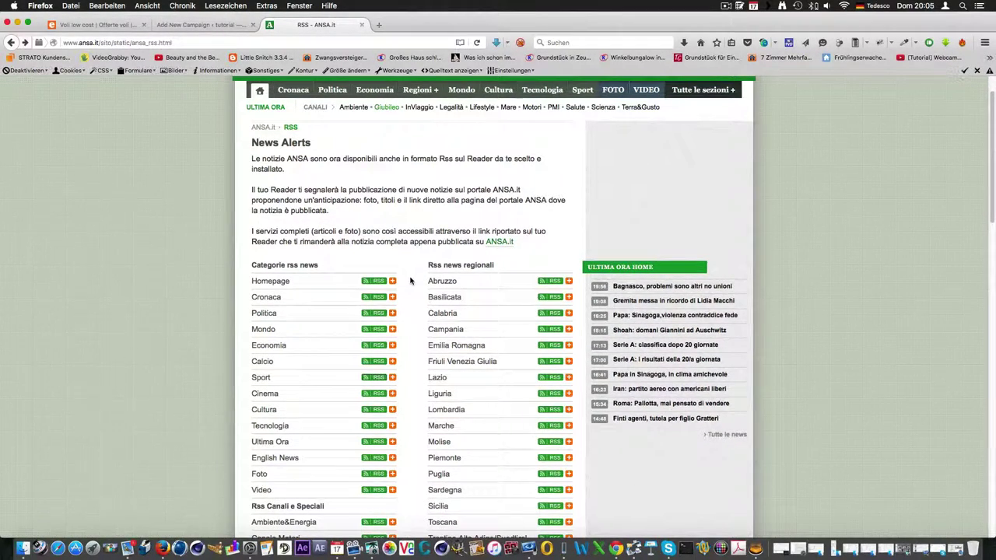
{"action": "scroll", "coordinate": [393, 313], "scroll_direction": "down", "scroll_amount": 1}
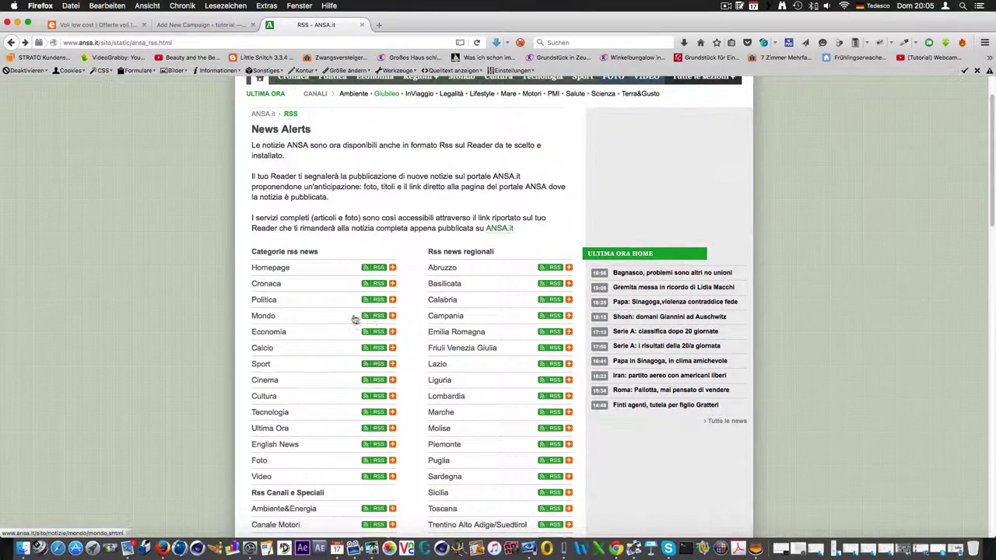
{"action": "scroll", "coordinate": [360, 365], "scroll_direction": "down", "scroll_amount": 1}
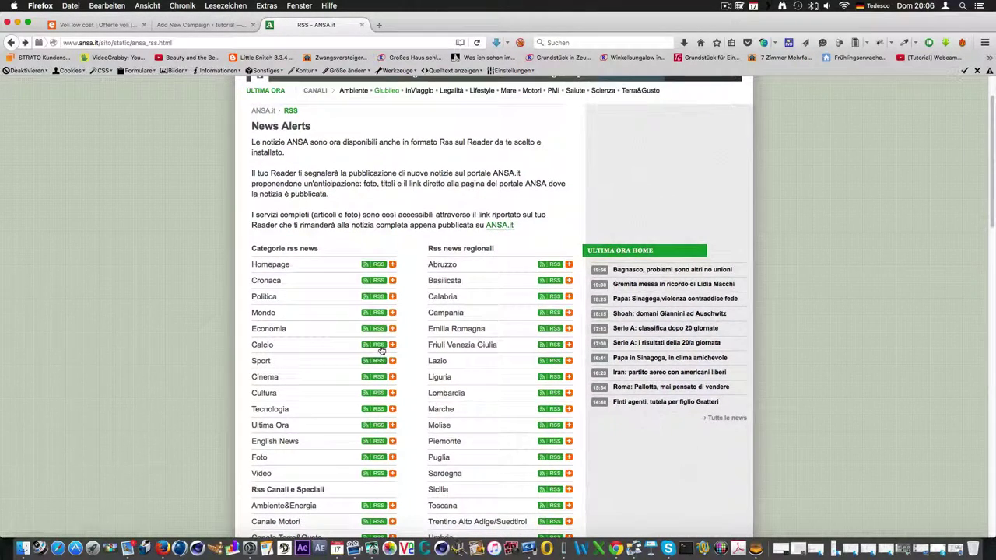
{"action": "right_click", "coordinate": [379, 350]}
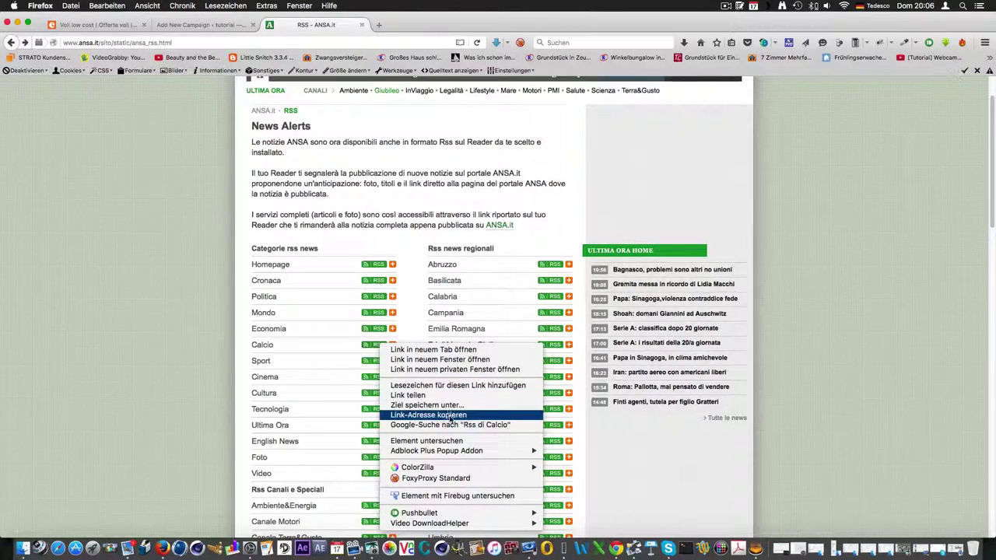
{"action": "left_click", "coordinate": [450, 416]}
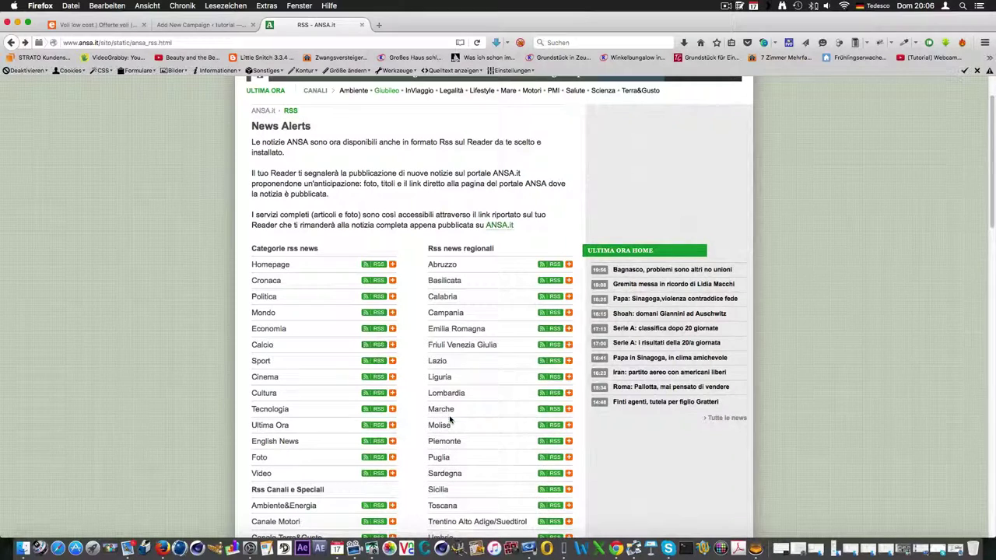
Back in the new campaign, paste the copied Calcio feed address as the new feed and check that it works.
{"action": "left_click", "coordinate": [216, 28]}
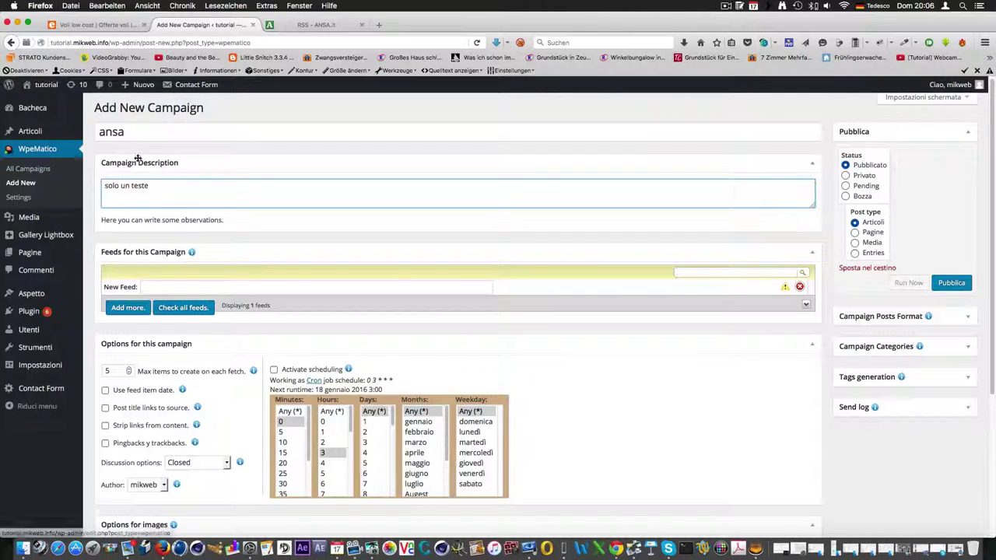
{"action": "scroll", "coordinate": [175, 187], "scroll_direction": "down", "scroll_amount": 1}
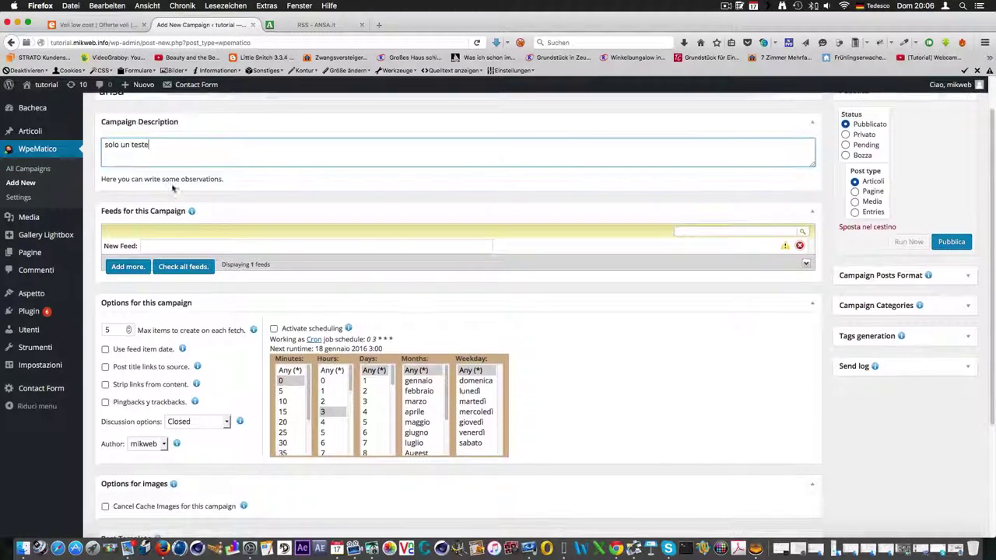
{"action": "left_click", "coordinate": [144, 246]}
{"action": "right_click", "coordinate": [145, 246]}
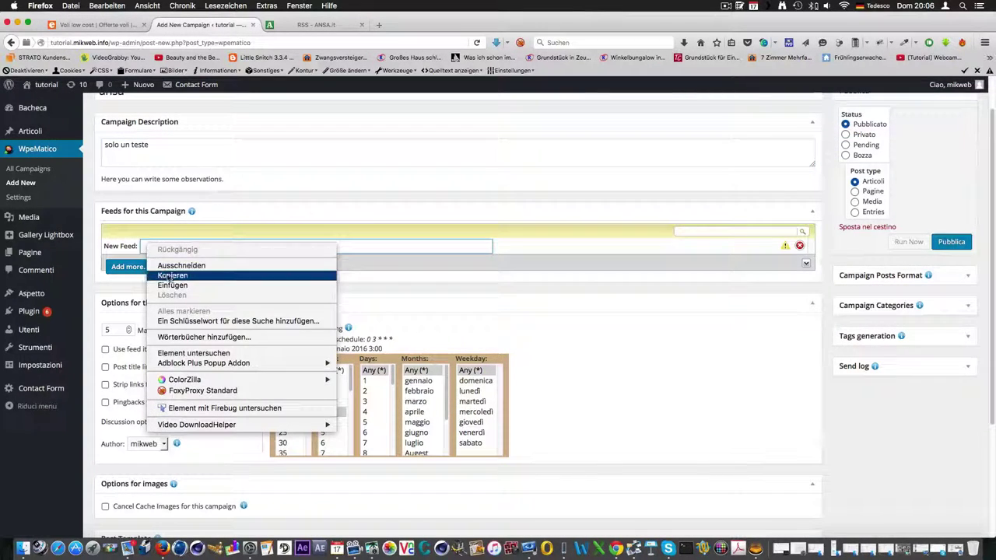
{"action": "left_click", "coordinate": [172, 286]}
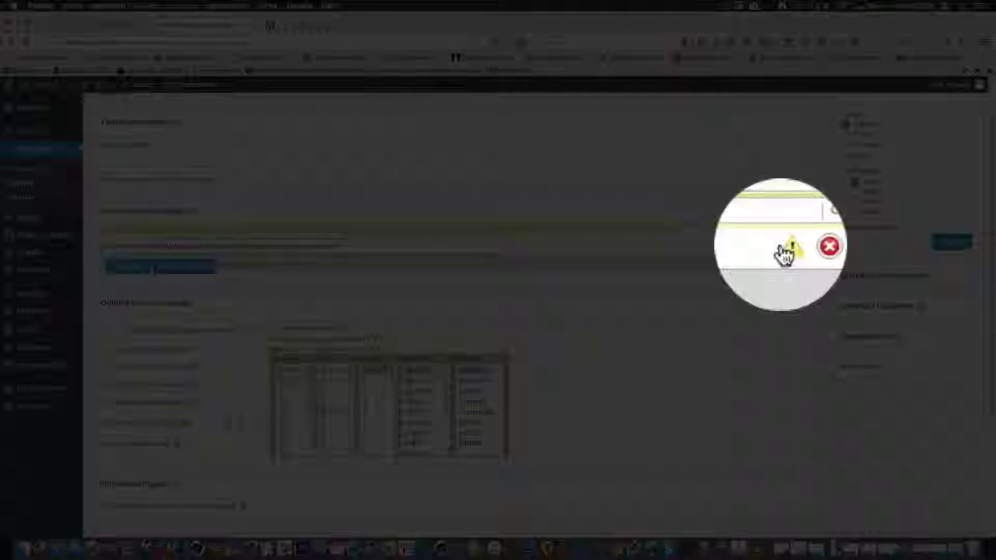
{"action": "left_click", "coordinate": [786, 251]}
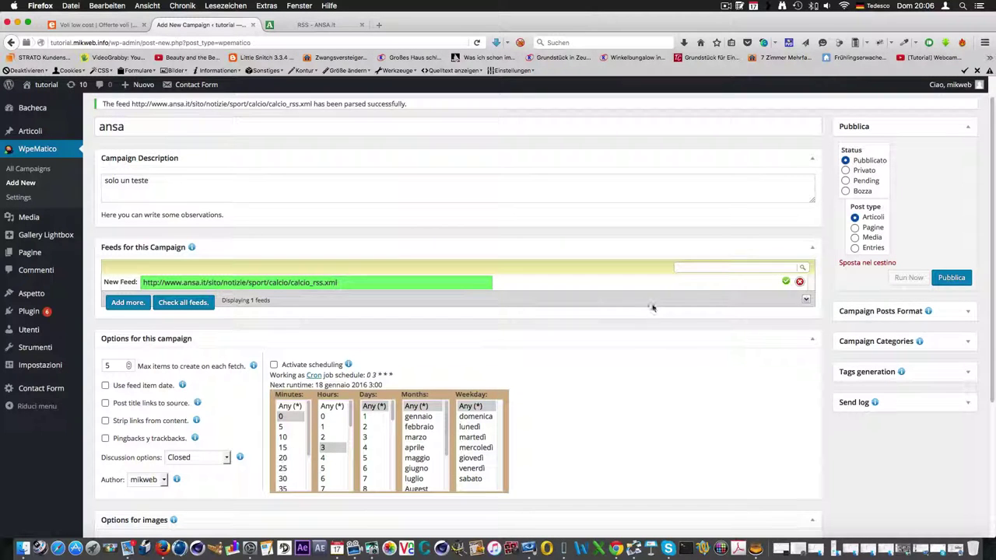
Activate scheduling for the campaign and set its run hour to 7.
{"action": "scroll", "coordinate": [378, 377], "scroll_direction": "down", "scroll_amount": 1}
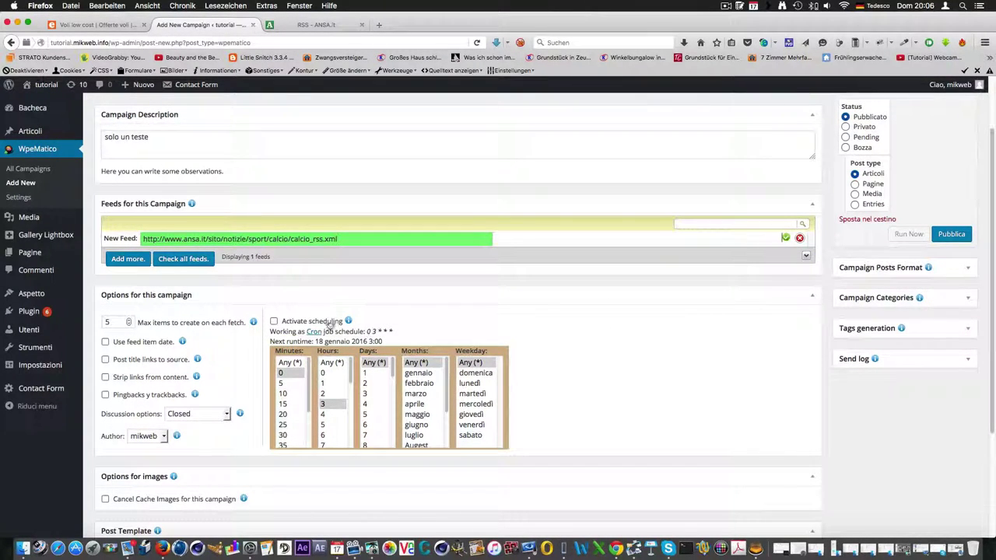
{"action": "left_click", "coordinate": [273, 322]}
{"action": "scroll", "coordinate": [537, 317], "scroll_direction": "down", "scroll_amount": 1}
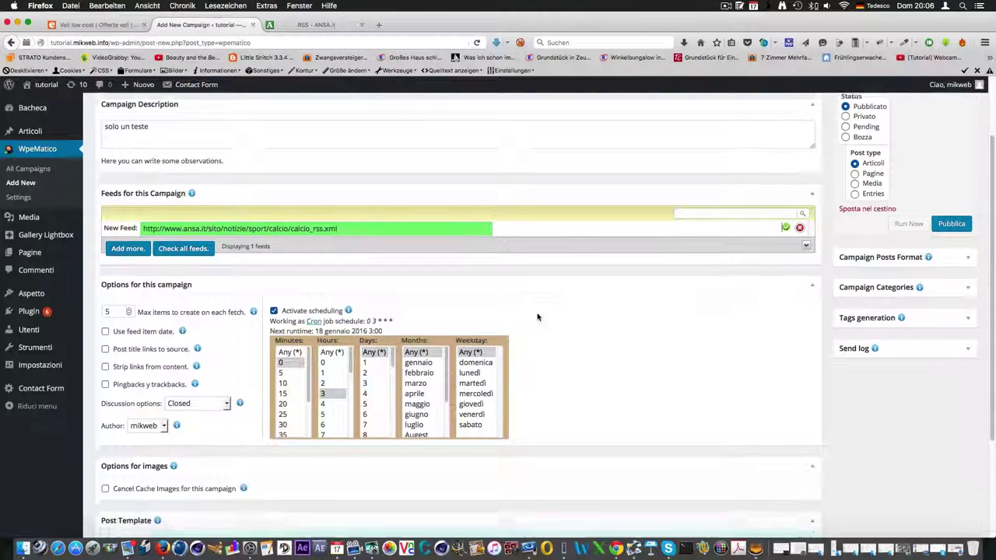
{"action": "scroll", "coordinate": [545, 315], "scroll_direction": "down", "scroll_amount": 1}
{"action": "scroll", "coordinate": [561, 313], "scroll_direction": "down", "scroll_amount": 1}
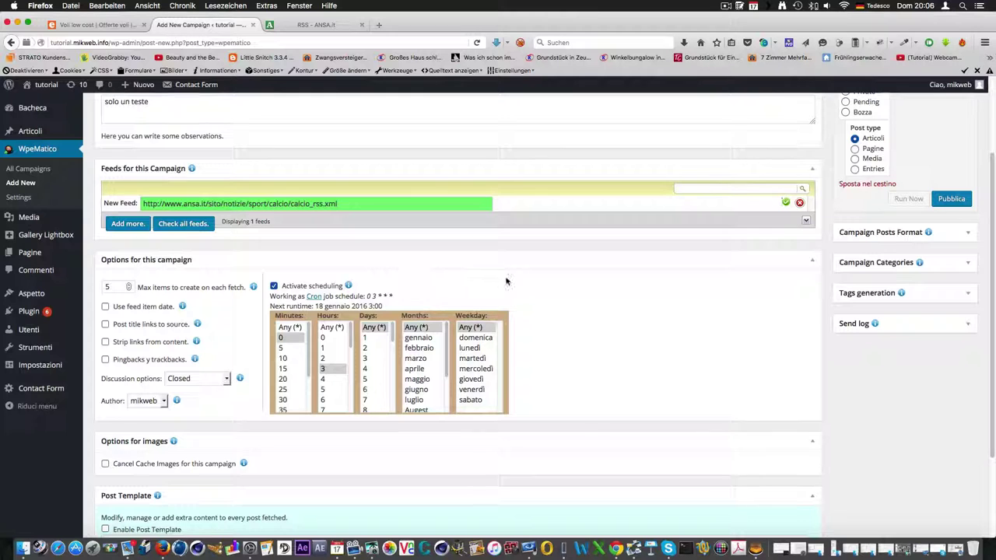
{"action": "scroll", "coordinate": [508, 281], "scroll_direction": "down", "scroll_amount": 1}
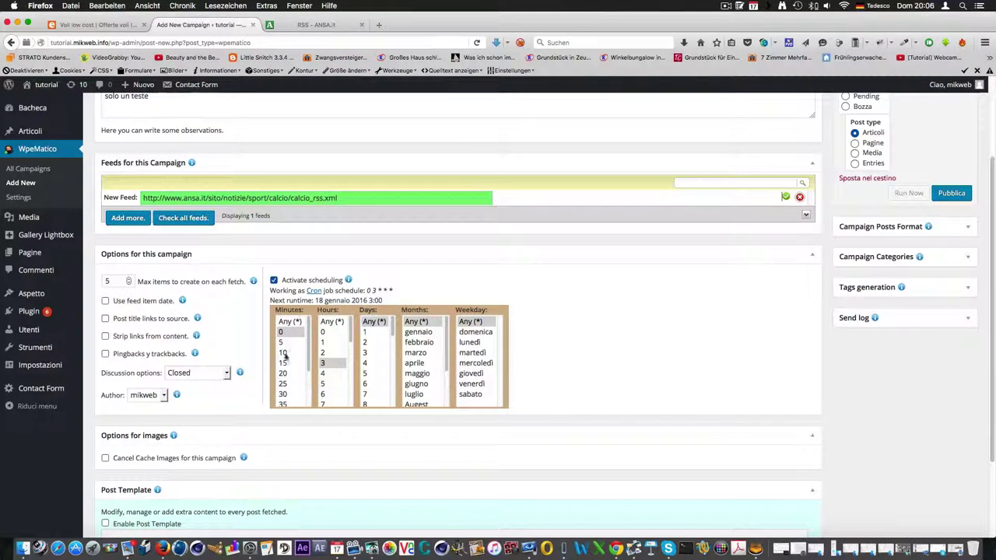
{"action": "scroll", "coordinate": [572, 246], "scroll_direction": "down", "scroll_amount": 1}
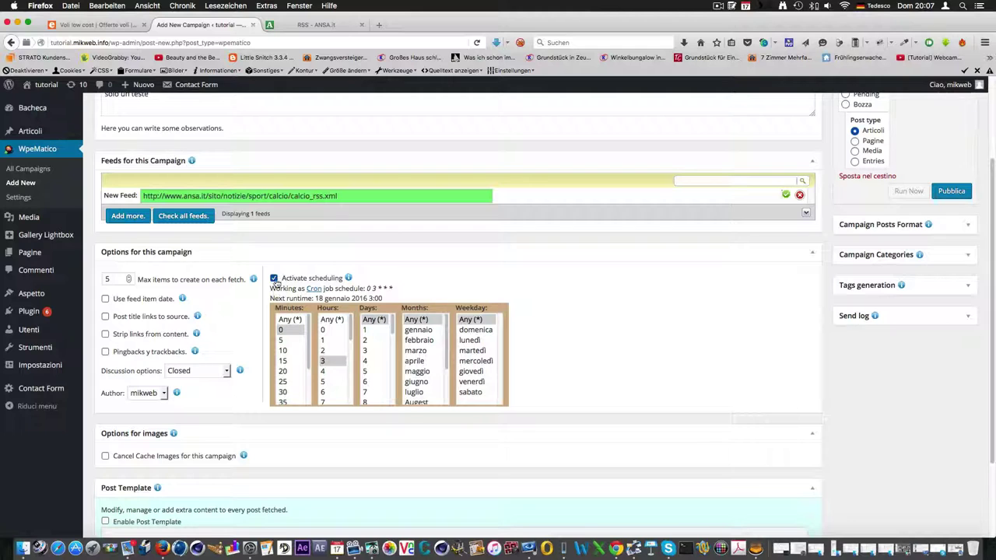
{"action": "left_click", "coordinate": [325, 404]}
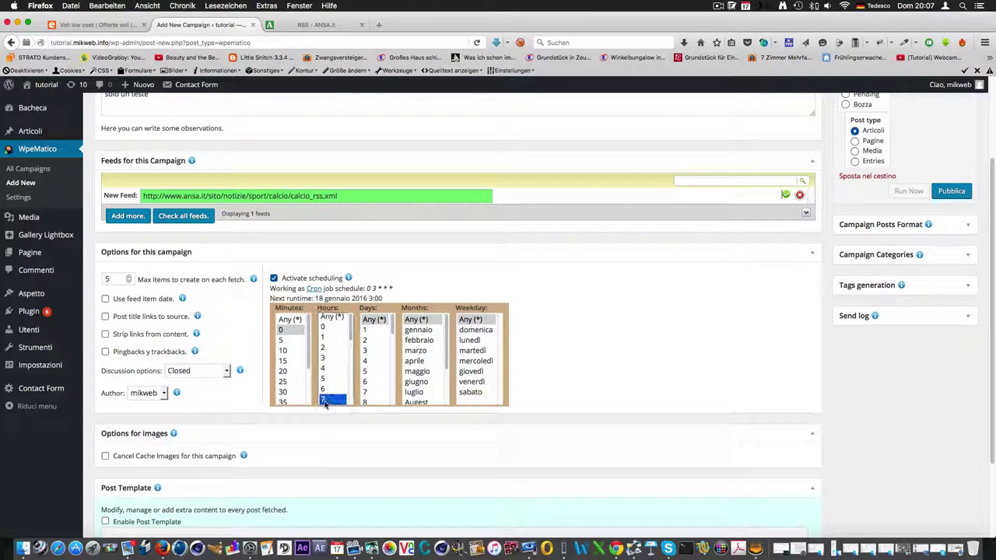
Review the campaign's fetch and scheduling options and the authors available for its posts.
{"action": "scroll", "coordinate": [461, 327], "scroll_direction": "up", "scroll_amount": 1}
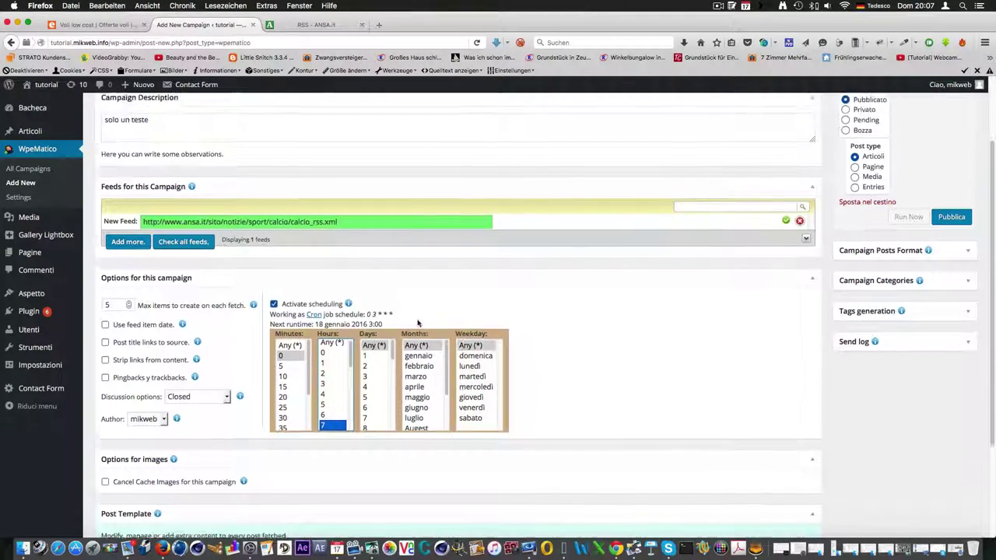
{"action": "scroll", "coordinate": [455, 233], "scroll_direction": "up", "scroll_amount": 2}
{"action": "scroll", "coordinate": [451, 140], "scroll_direction": "up", "scroll_amount": 1}
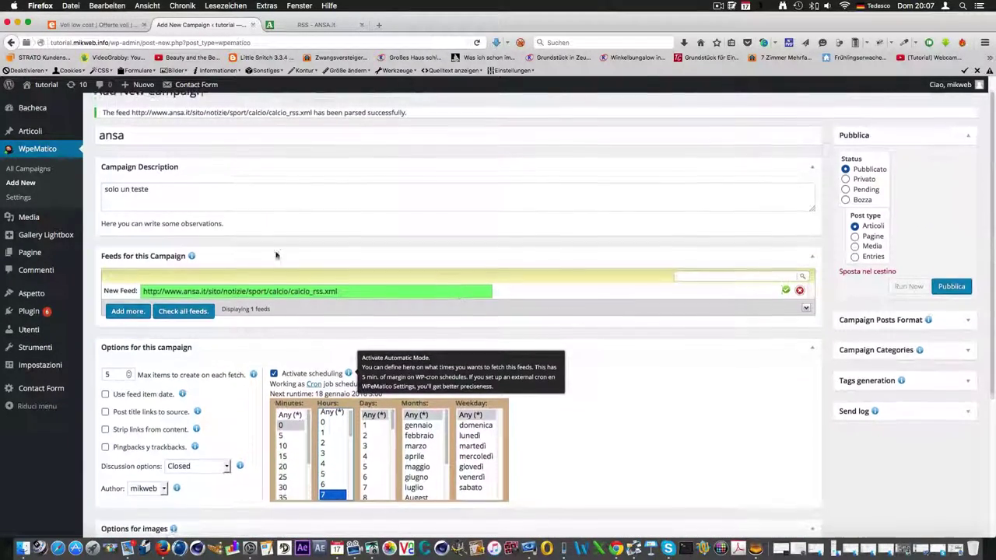
{"action": "scroll", "coordinate": [579, 166], "scroll_direction": "down", "scroll_amount": 1}
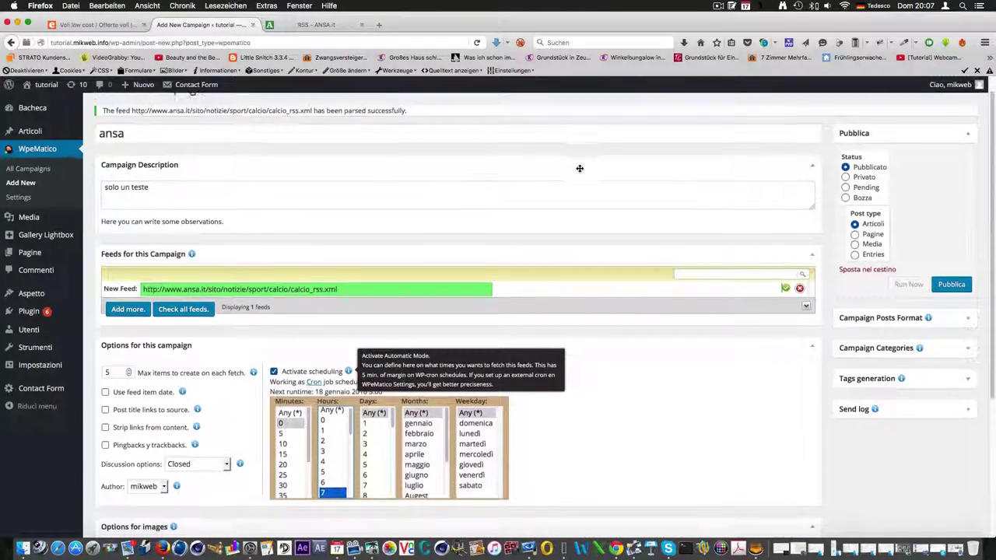
{"action": "scroll", "coordinate": [198, 425], "scroll_direction": "down", "scroll_amount": 2}
{"action": "scroll", "coordinate": [197, 424], "scroll_direction": "down", "scroll_amount": 1}
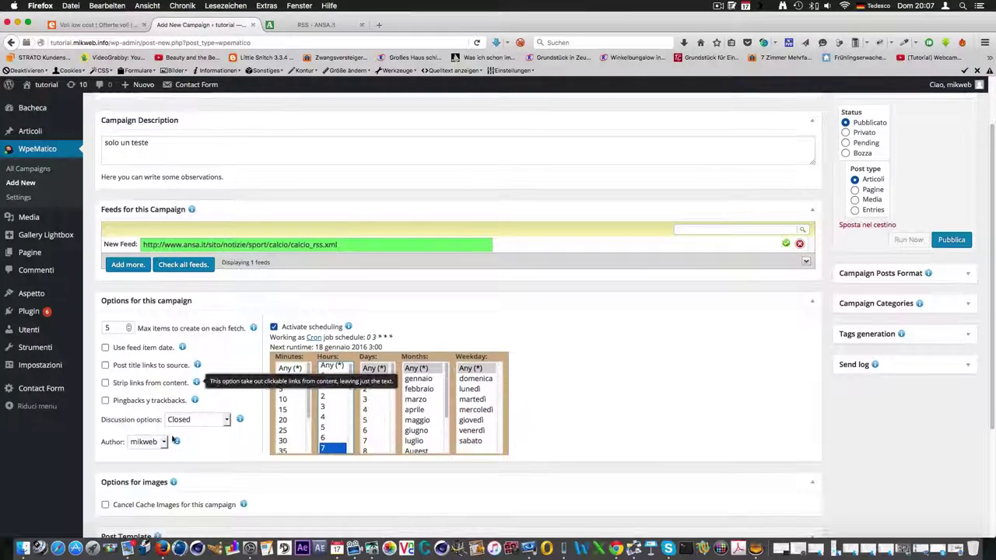
{"action": "left_click", "coordinate": [150, 441]}
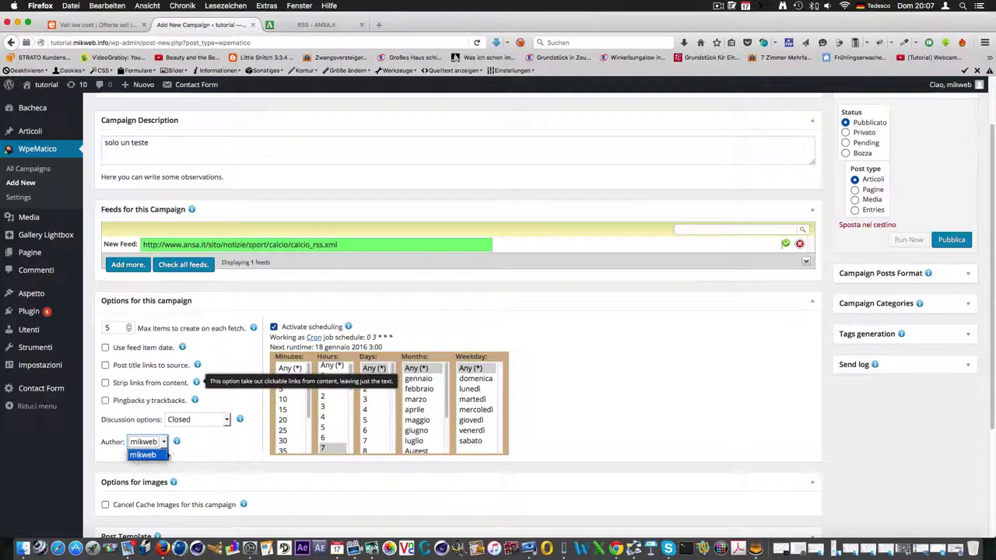
{"action": "left_click", "coordinate": [236, 457]}
Publish the ansa campaign and run it immediately to fetch the feed's posts.
{"action": "scroll", "coordinate": [257, 369], "scroll_direction": "up", "scroll_amount": 4}
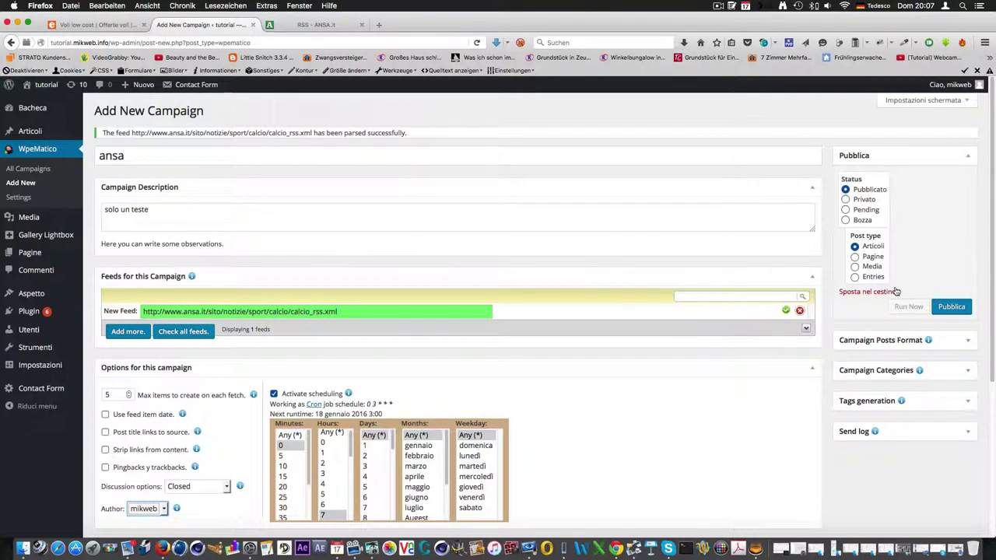
{"action": "left_click", "coordinate": [951, 308]}
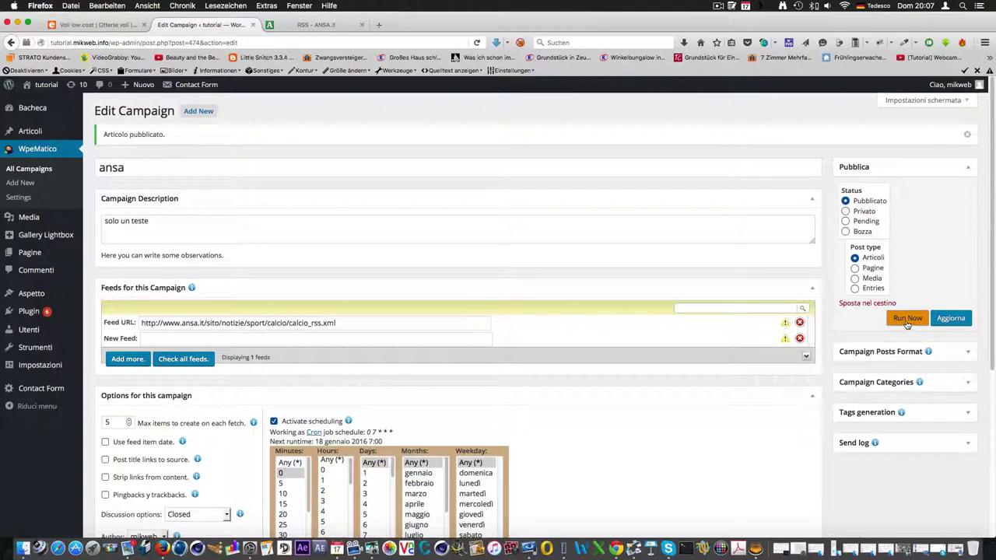
{"action": "left_click", "coordinate": [908, 321]}
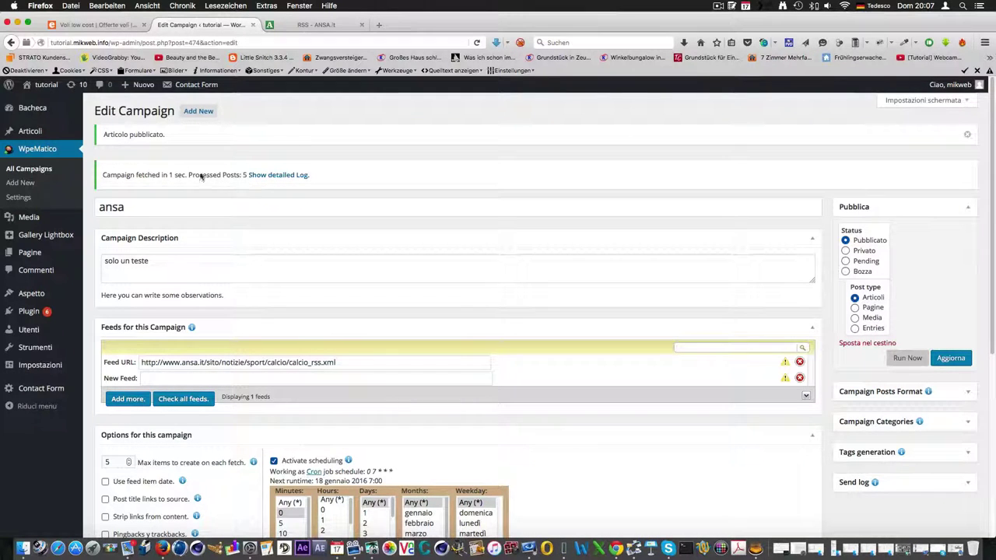
Look at the imported football posts in the admin article list and on the public site's Articoli page.
{"action": "left_click", "coordinate": [29, 136]}
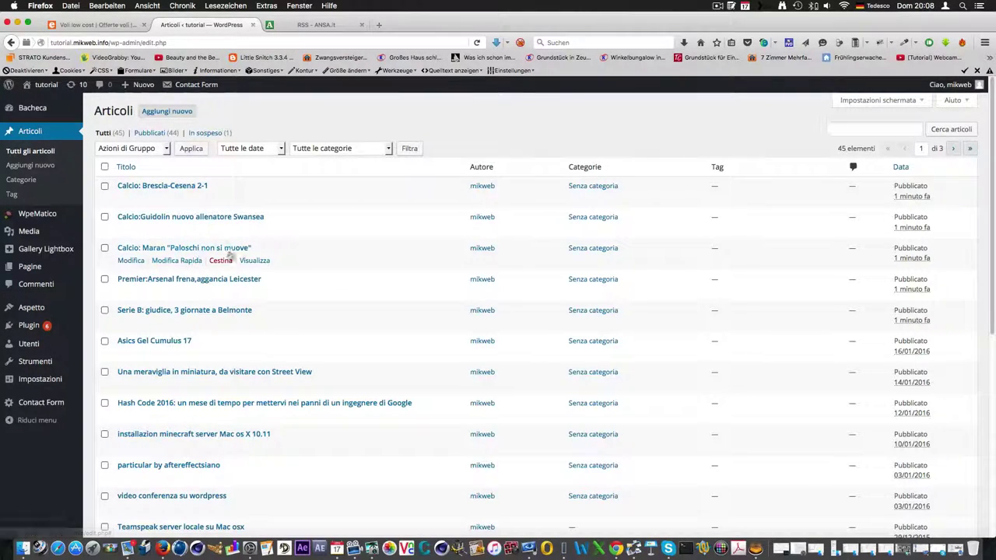
{"action": "left_click", "coordinate": [47, 87]}
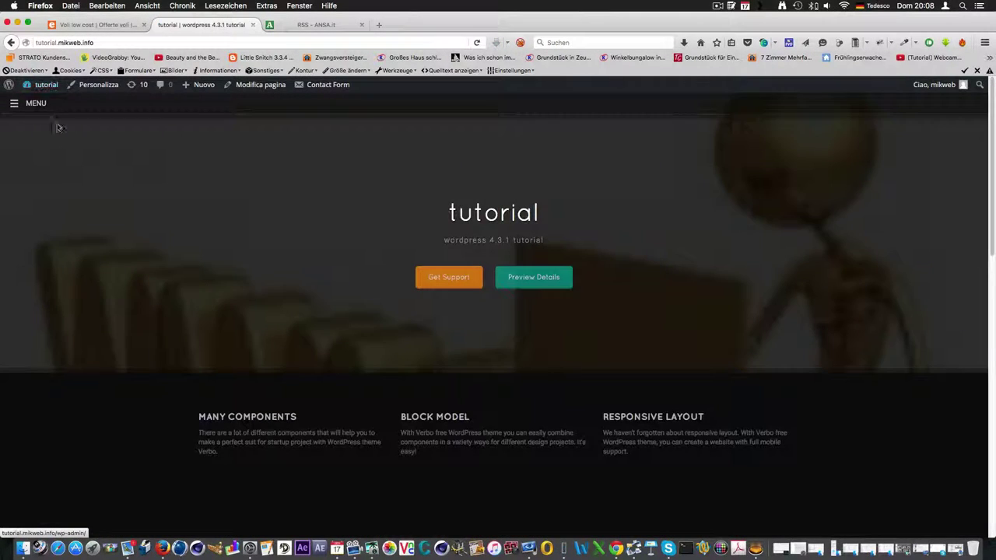
{"action": "left_click", "coordinate": [14, 105]}
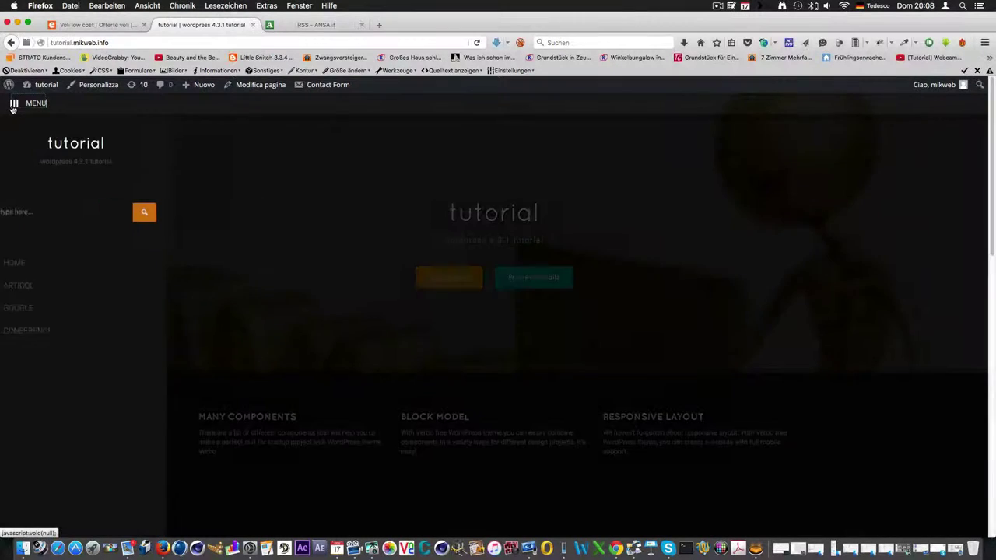
{"action": "left_click", "coordinate": [45, 288]}
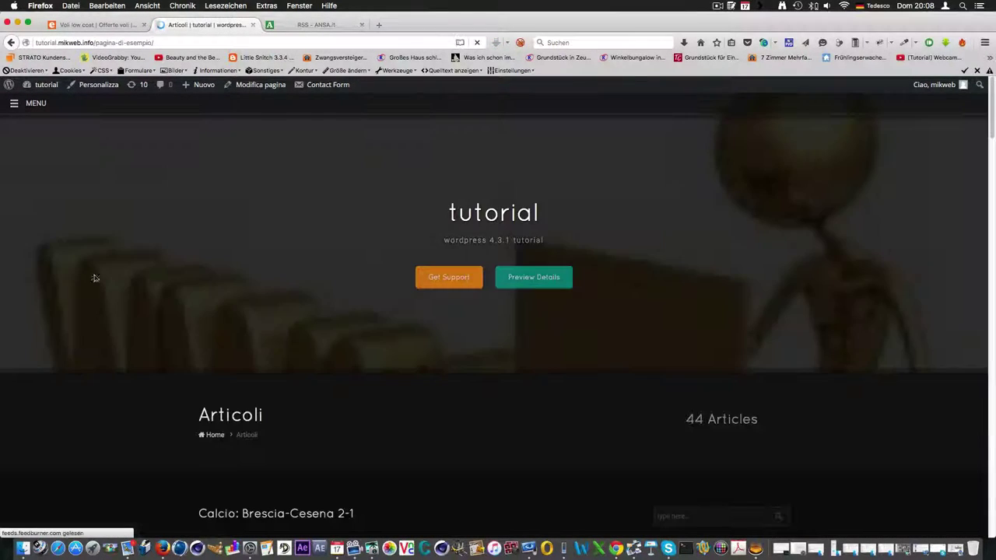
Look through the first page of the site's Articoli list, examining the imported football posts and the older articles.
{"action": "scroll", "coordinate": [286, 348], "scroll_direction": "down", "scroll_amount": 3}
{"action": "scroll", "coordinate": [287, 348], "scroll_direction": "down", "scroll_amount": 2}
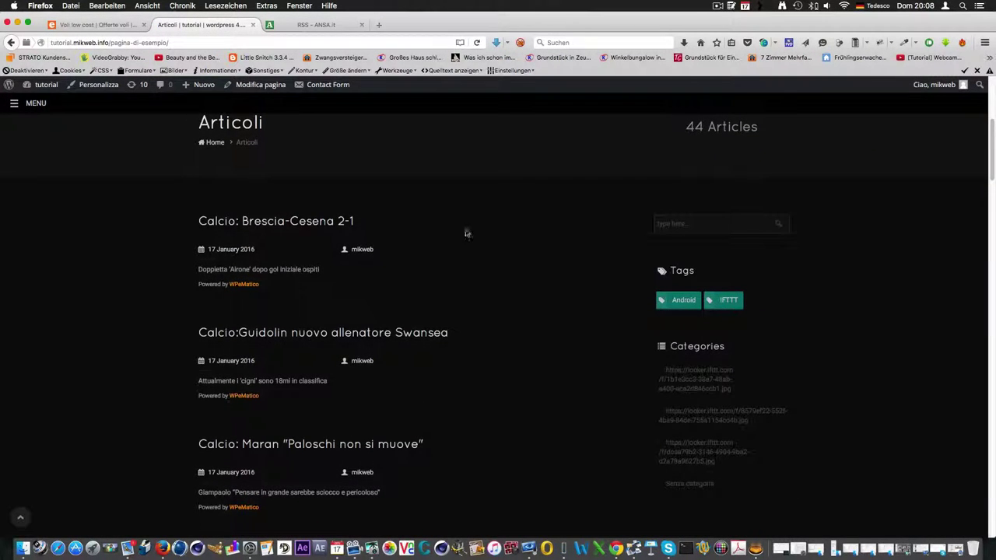
{"action": "scroll", "coordinate": [354, 331], "scroll_direction": "down", "scroll_amount": 1}
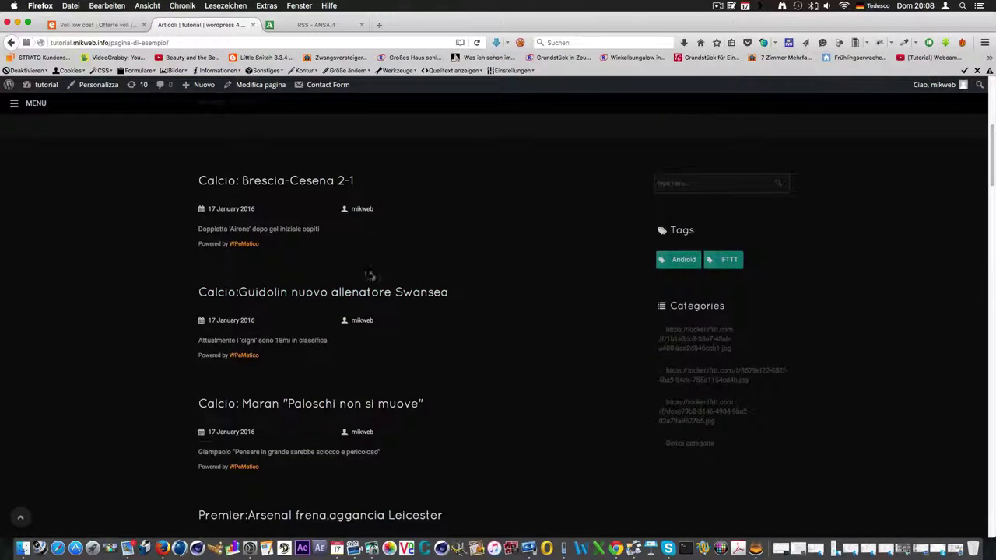
{"action": "scroll", "coordinate": [371, 276], "scroll_direction": "down", "scroll_amount": 1}
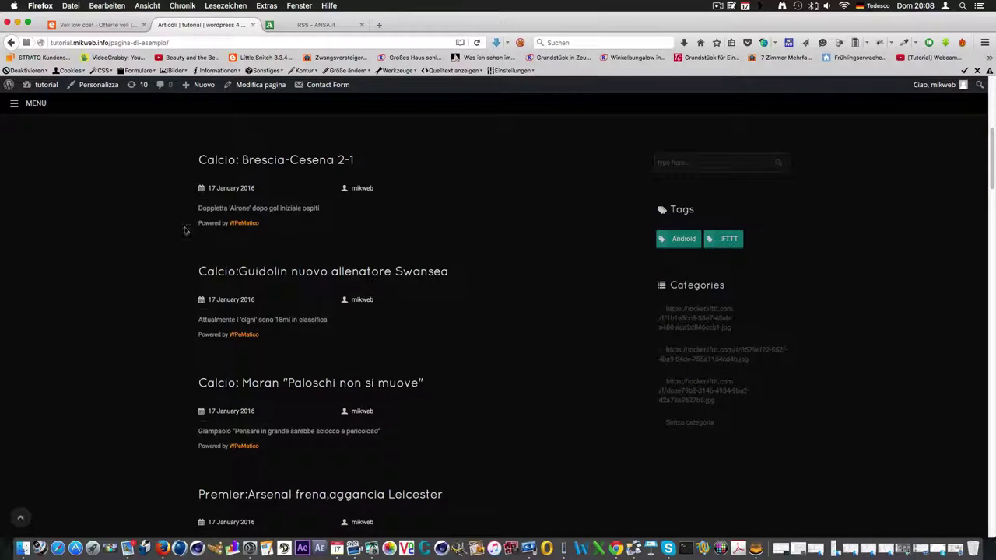
{"action": "scroll", "coordinate": [325, 249], "scroll_direction": "down", "scroll_amount": 5}
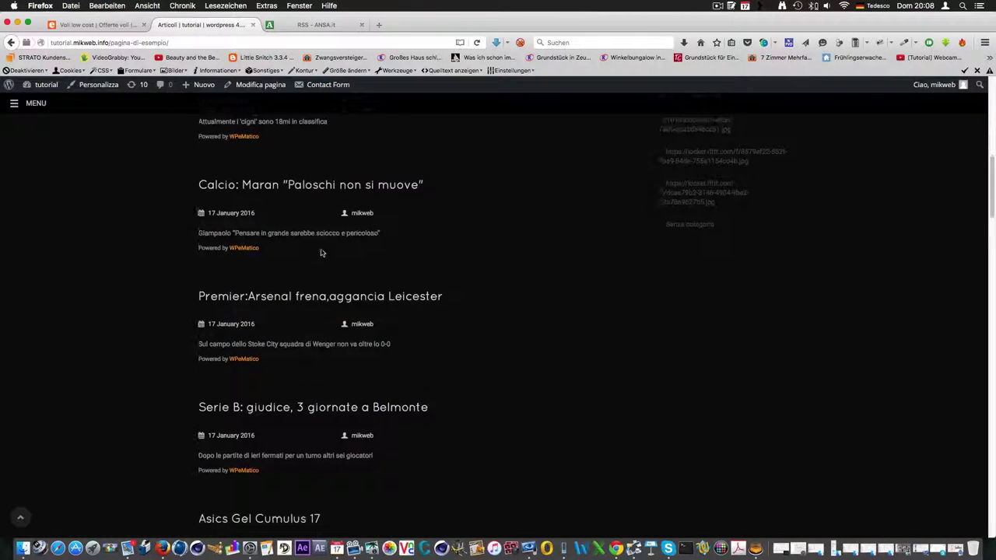
{"action": "scroll", "coordinate": [323, 276], "scroll_direction": "down", "scroll_amount": 10}
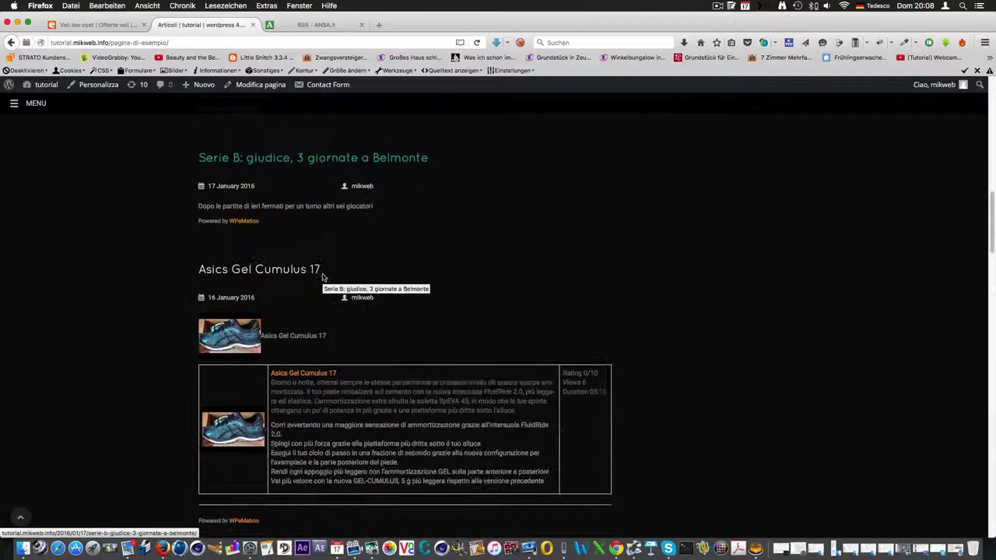
{"action": "scroll", "coordinate": [376, 289], "scroll_direction": "down", "scroll_amount": 8}
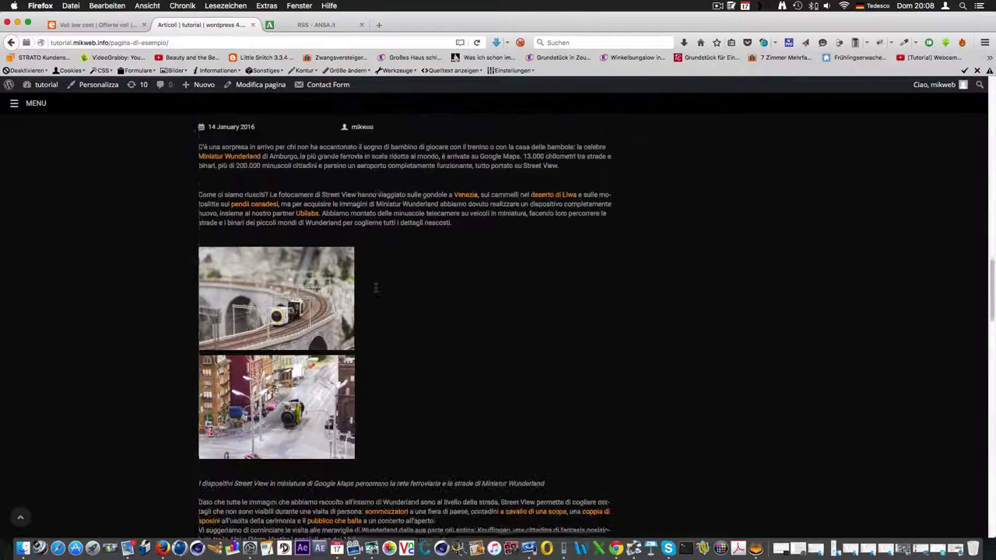
{"action": "scroll", "coordinate": [376, 290], "scroll_direction": "down", "scroll_amount": 6}
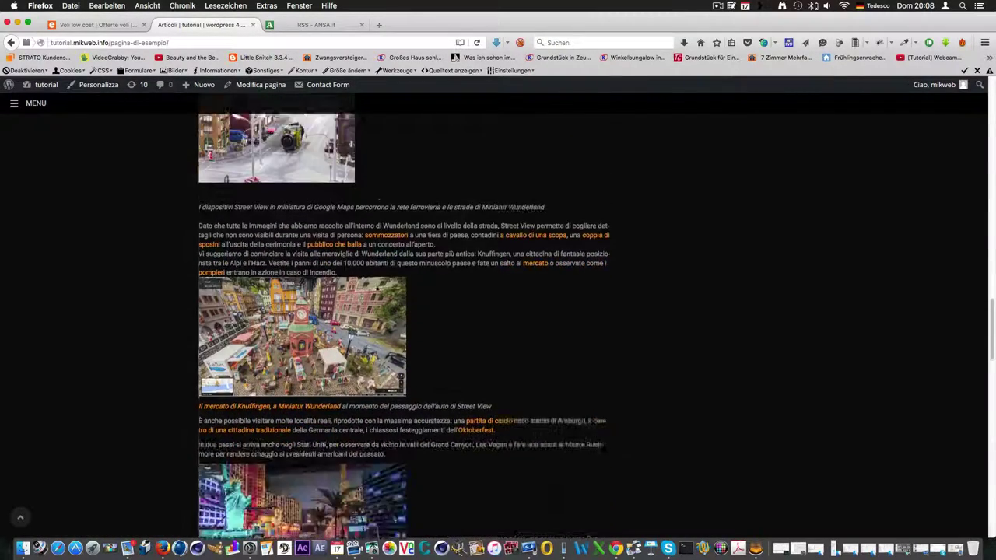
{"action": "scroll", "coordinate": [376, 289], "scroll_direction": "down", "scroll_amount": 7}
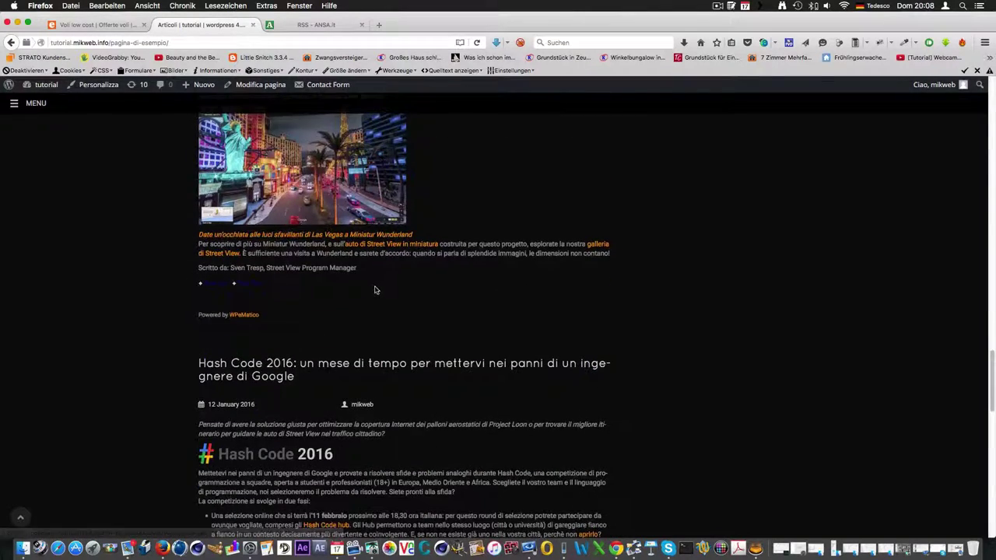
{"action": "scroll", "coordinate": [371, 292], "scroll_direction": "up", "scroll_amount": 3}
{"action": "scroll", "coordinate": [288, 271], "scroll_direction": "up", "scroll_amount": 4}
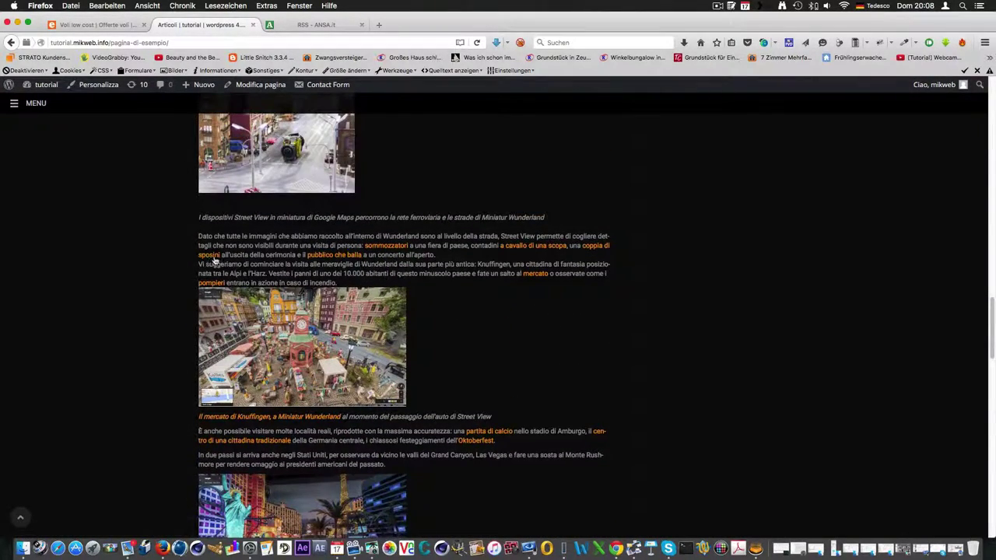
{"action": "scroll", "coordinate": [362, 289], "scroll_direction": "down", "scroll_amount": 9}
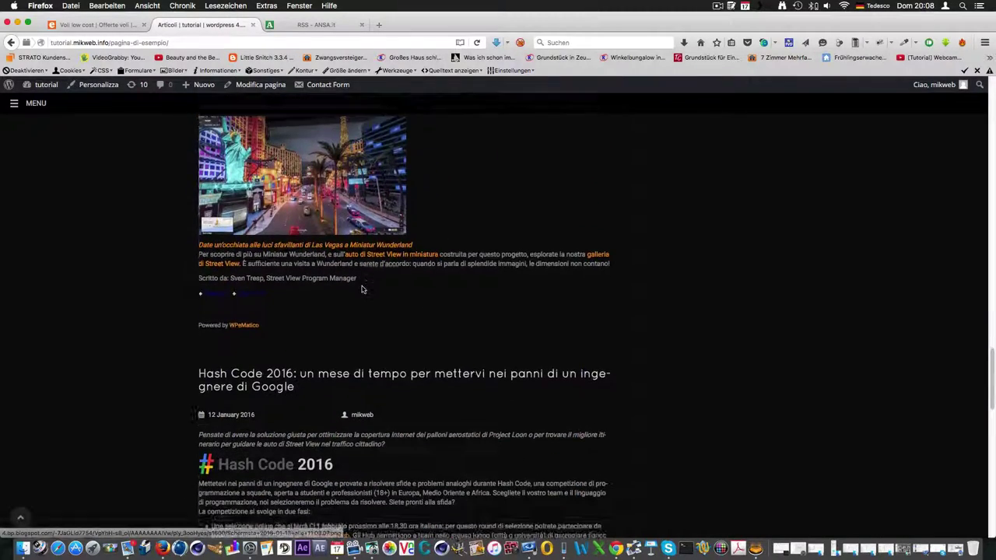
{"action": "scroll", "coordinate": [362, 290], "scroll_direction": "down", "scroll_amount": 6}
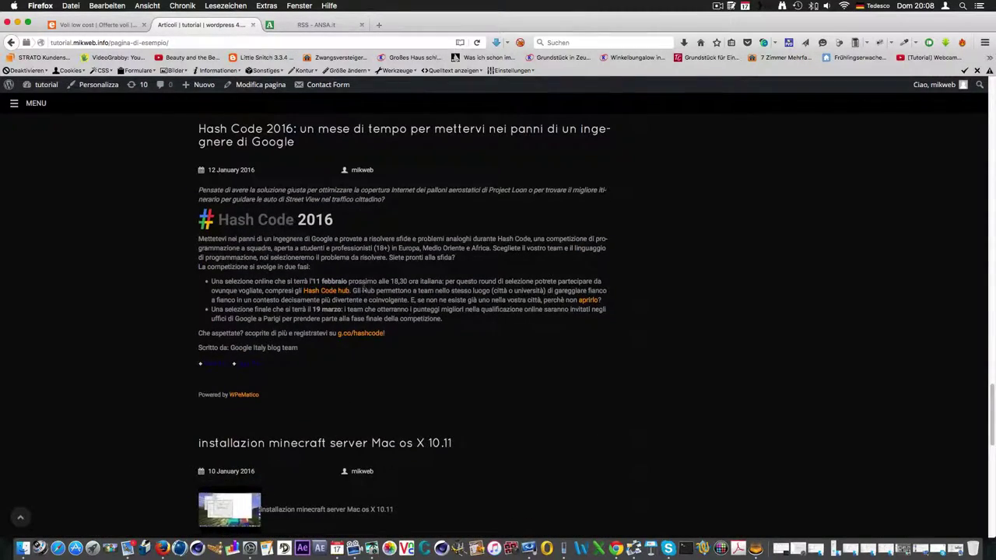
{"action": "scroll", "coordinate": [363, 288], "scroll_direction": "down", "scroll_amount": 2}
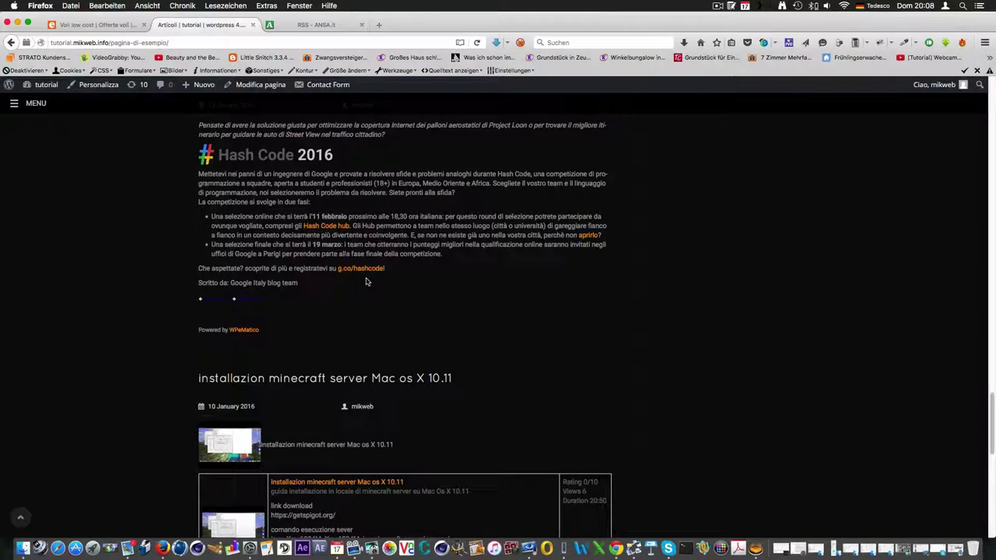
{"action": "scroll", "coordinate": [366, 281], "scroll_direction": "down", "scroll_amount": 6}
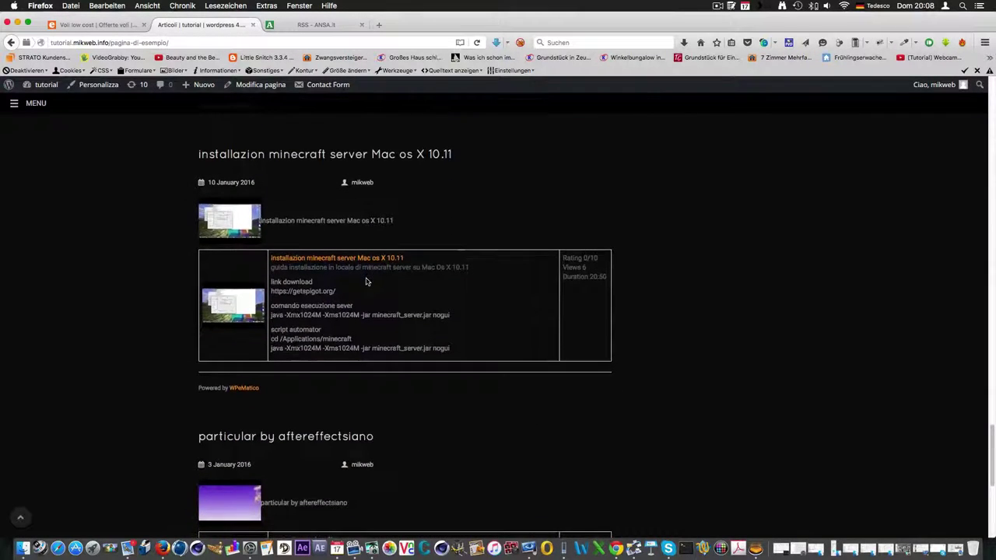
{"action": "scroll", "coordinate": [429, 281], "scroll_direction": "down", "scroll_amount": 8}
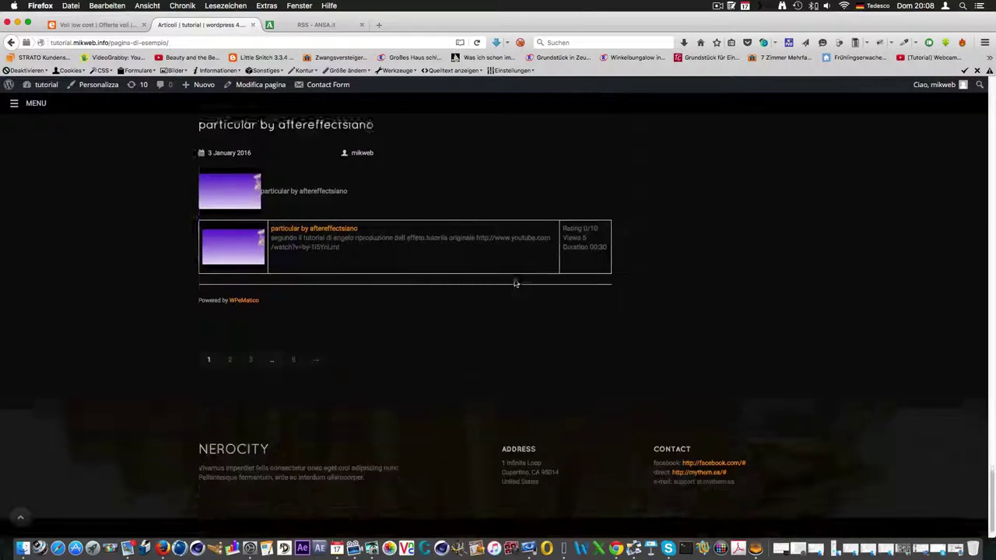
Open page 2 of the Articoli list and look over its older imported posts.
{"action": "scroll", "coordinate": [515, 284], "scroll_direction": "down", "scroll_amount": 1}
{"action": "left_click", "coordinate": [232, 324]}
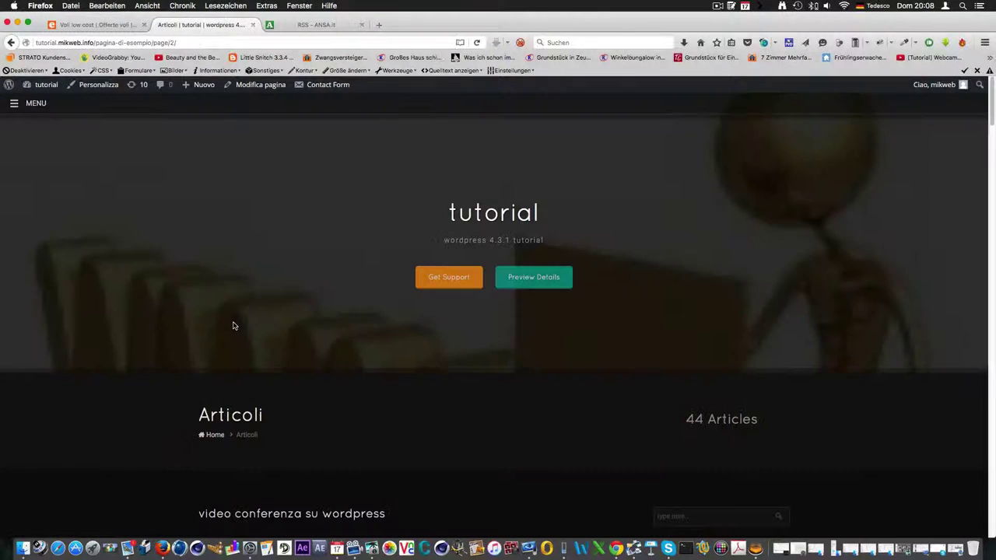
{"action": "scroll", "coordinate": [318, 356], "scroll_direction": "down", "scroll_amount": 15}
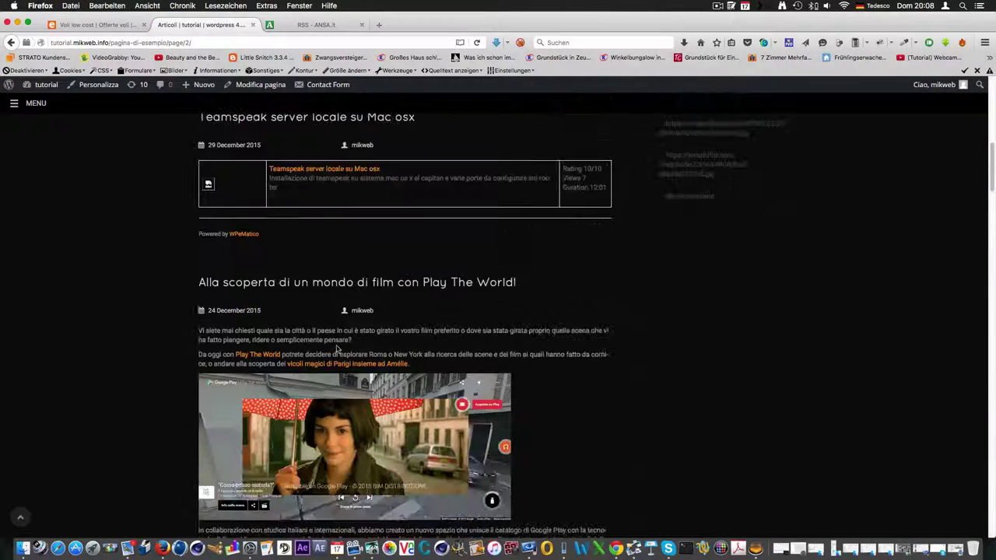
{"action": "scroll", "coordinate": [337, 350], "scroll_direction": "down", "scroll_amount": 1}
{"action": "scroll", "coordinate": [462, 314], "scroll_direction": "down", "scroll_amount": 10}
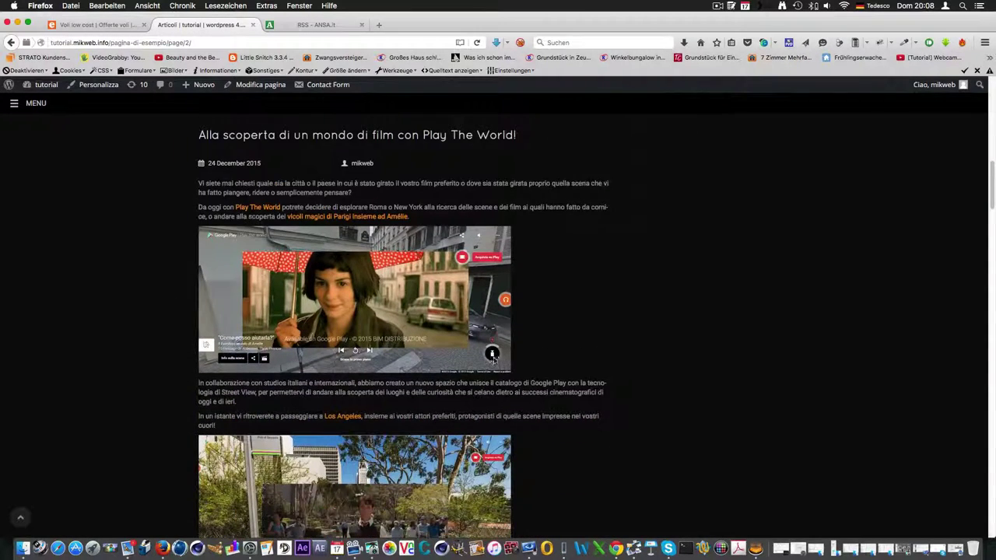
{"action": "scroll", "coordinate": [493, 359], "scroll_direction": "up", "scroll_amount": 20}
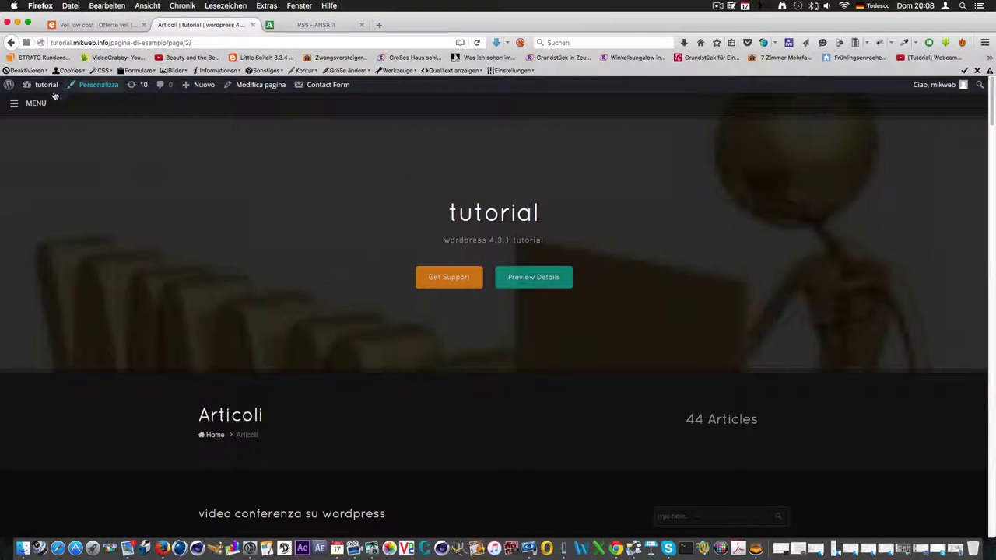
Return to the WordPress dashboard and open the ansa WpeMatico campaign for editing.
{"action": "mouse_move", "coordinate": [42, 92]}
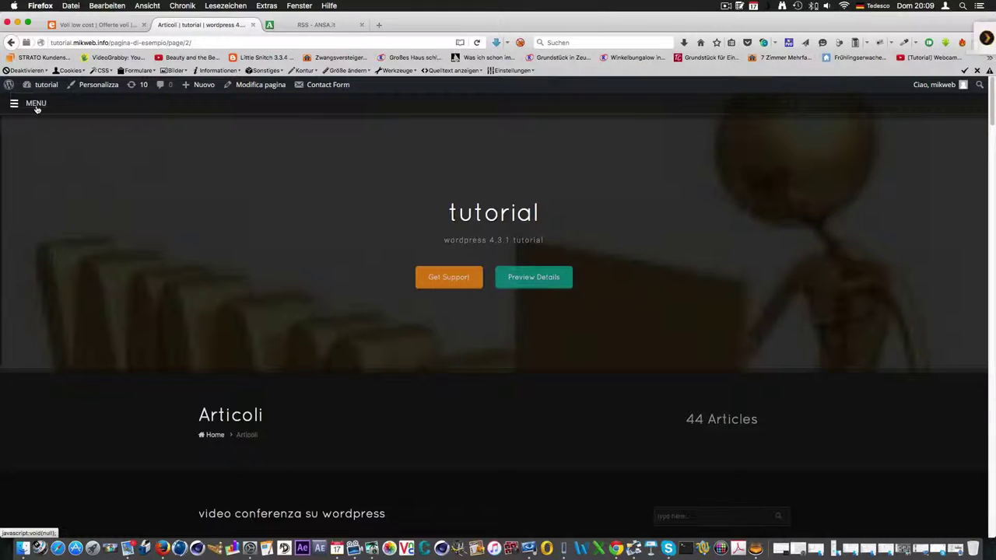
{"action": "left_click", "coordinate": [36, 105]}
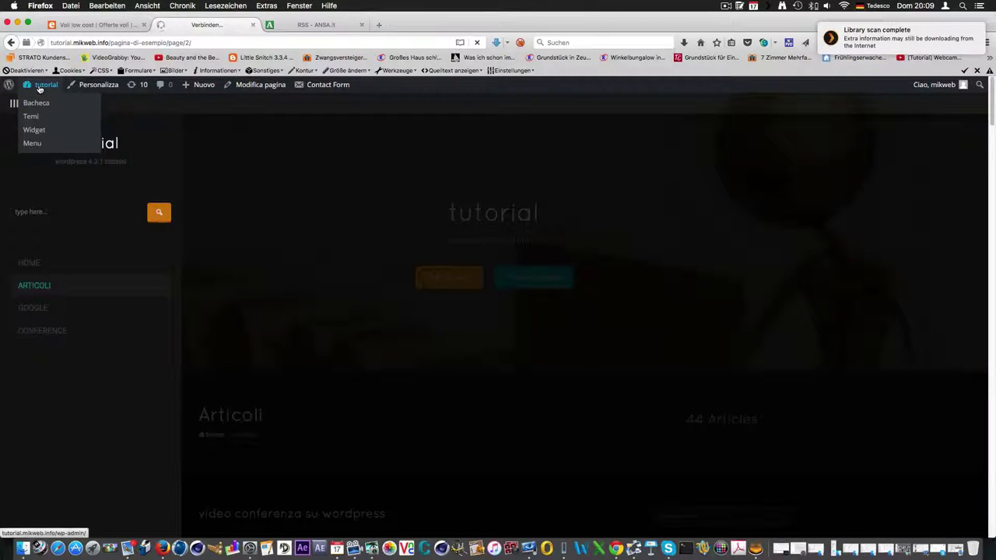
{"action": "left_click", "coordinate": [37, 99]}
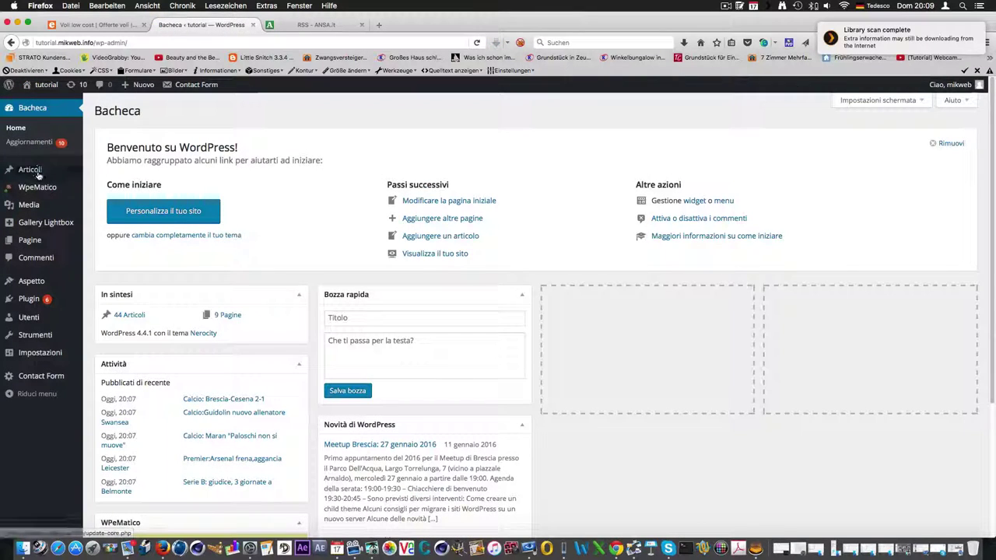
{"action": "left_click", "coordinate": [39, 189]}
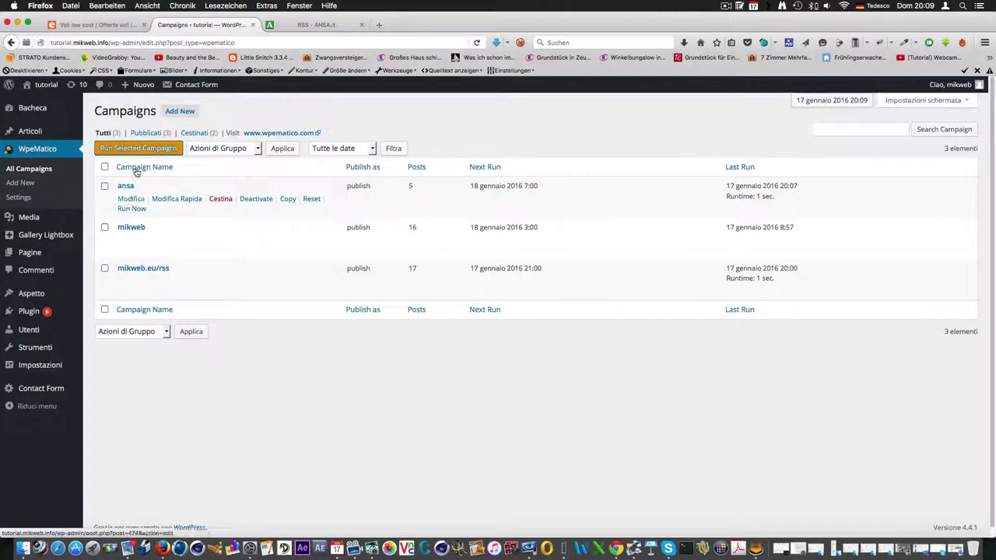
{"action": "left_click", "coordinate": [129, 200]}
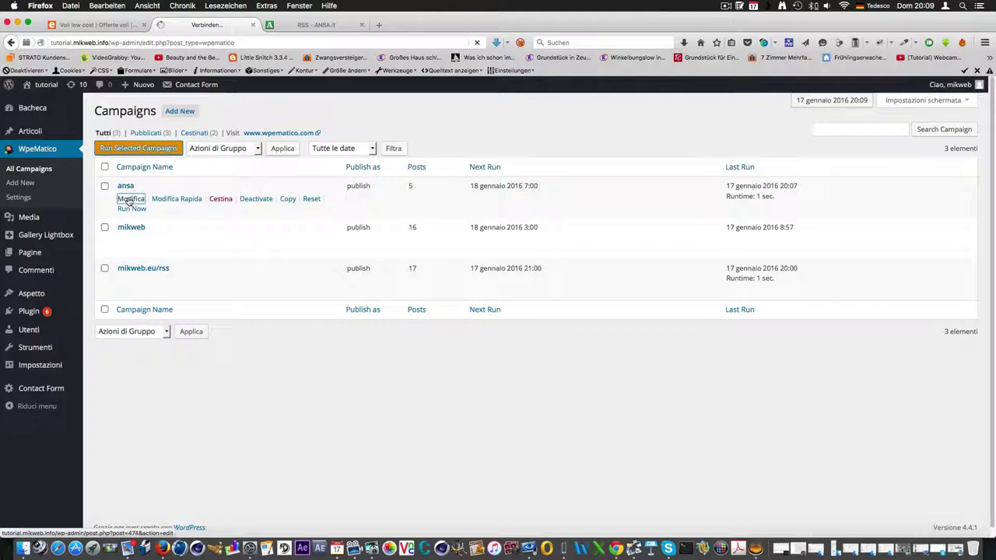
Enable the campaign's post template and insert the tags {title}, {image}, {author}, {authorlink}, {feeddescription} and {feedlogo}.
{"action": "scroll", "coordinate": [187, 226], "scroll_direction": "down", "scroll_amount": 5}
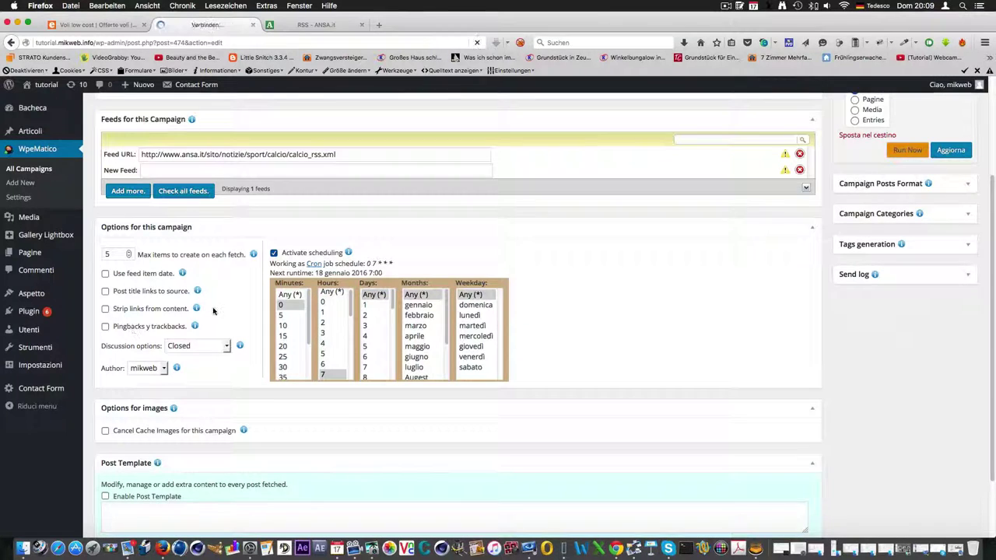
{"action": "scroll", "coordinate": [215, 312], "scroll_direction": "down", "scroll_amount": 3}
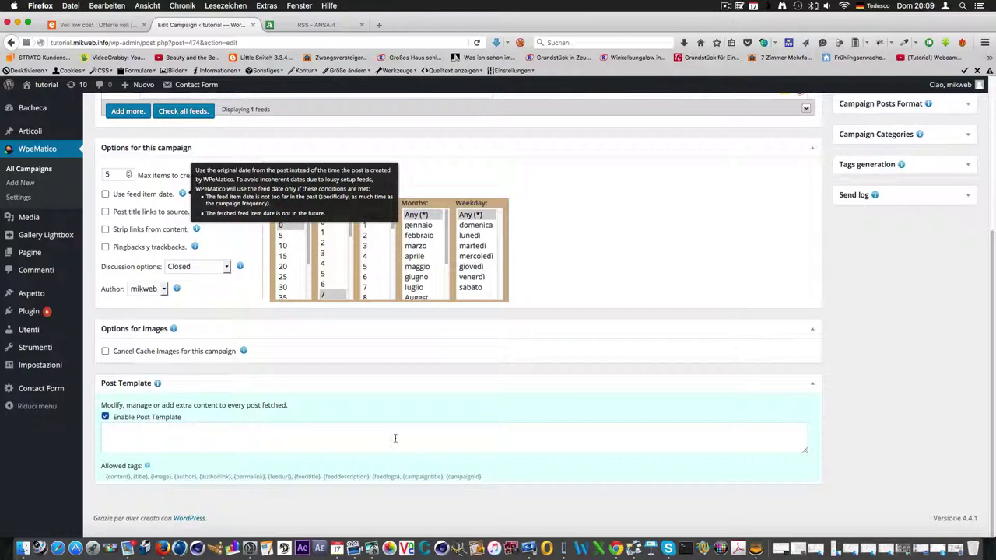
{"action": "scroll", "coordinate": [396, 438], "scroll_direction": "up", "scroll_amount": 1}
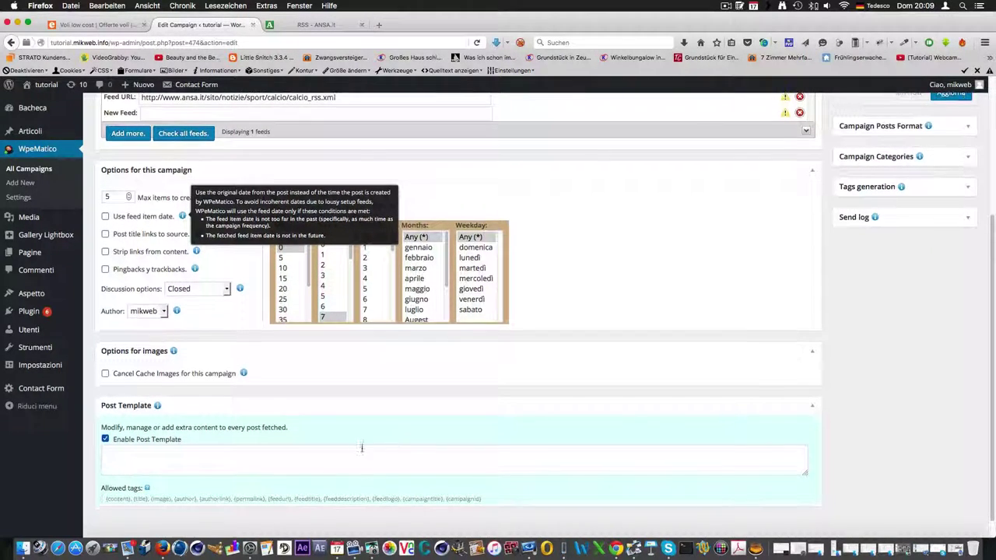
{"action": "scroll", "coordinate": [307, 454], "scroll_direction": "down", "scroll_amount": 1}
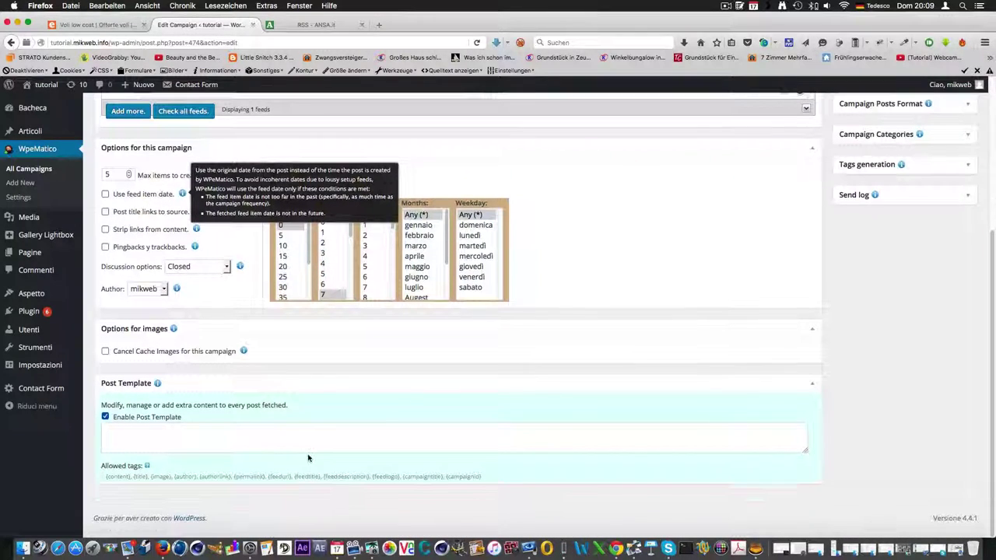
{"action": "left_click", "coordinate": [141, 479]}
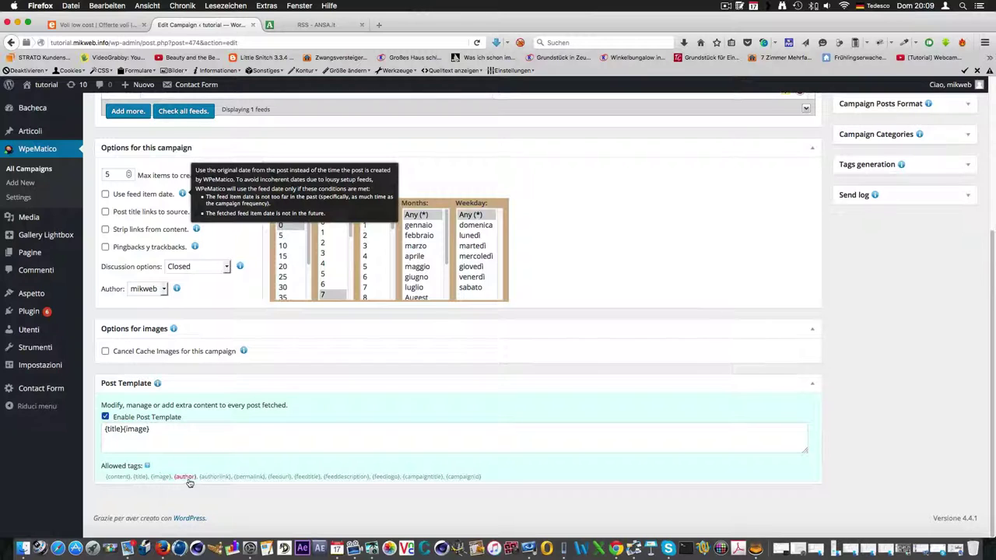
{"action": "left_click", "coordinate": [186, 478]}
{"action": "left_click", "coordinate": [350, 477]}
{"action": "left_click", "coordinate": [385, 477]}
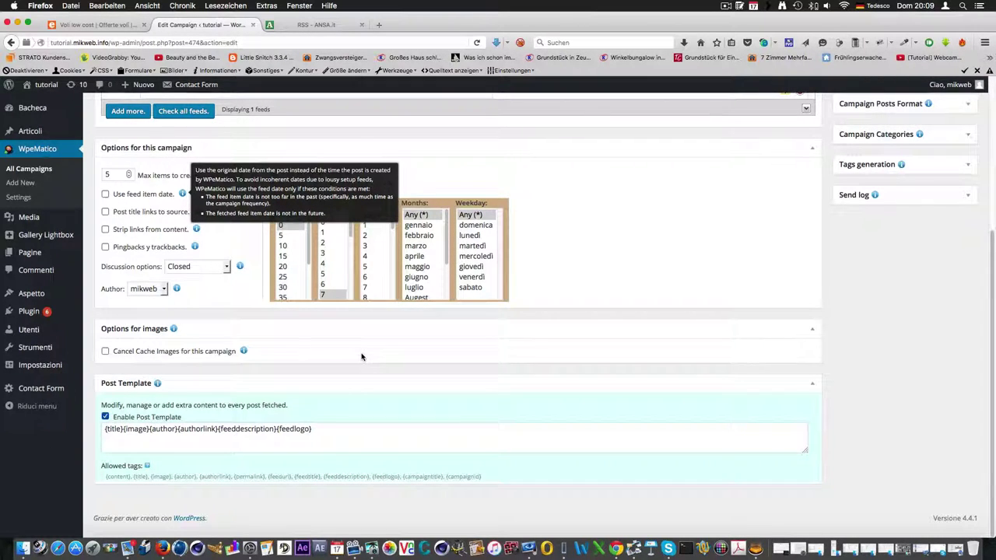
Review the ansa campaign's feed, fetch and scheduling options, and post template on the edit page.
{"action": "scroll", "coordinate": [371, 424], "scroll_direction": "up", "scroll_amount": 1}
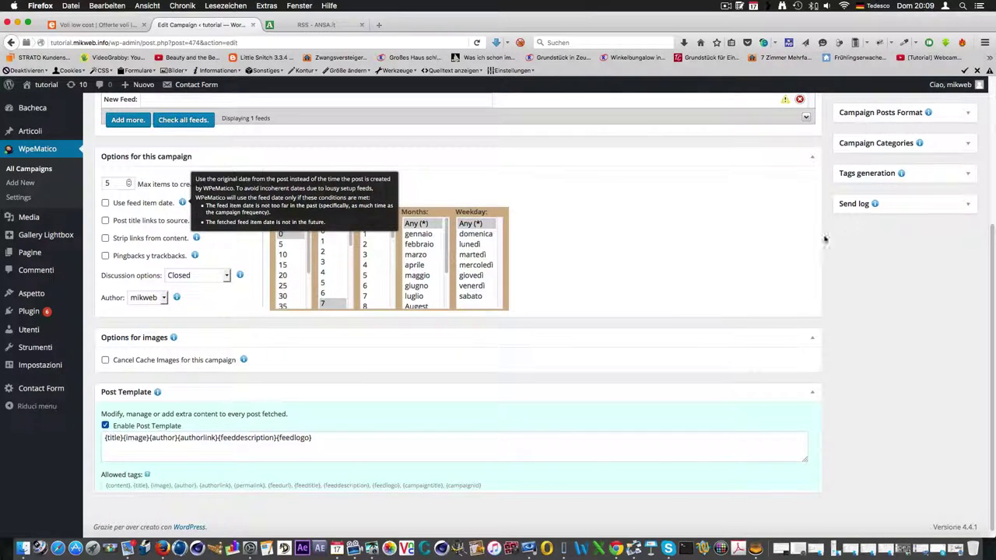
{"action": "scroll", "coordinate": [763, 265], "scroll_direction": "up", "scroll_amount": 3}
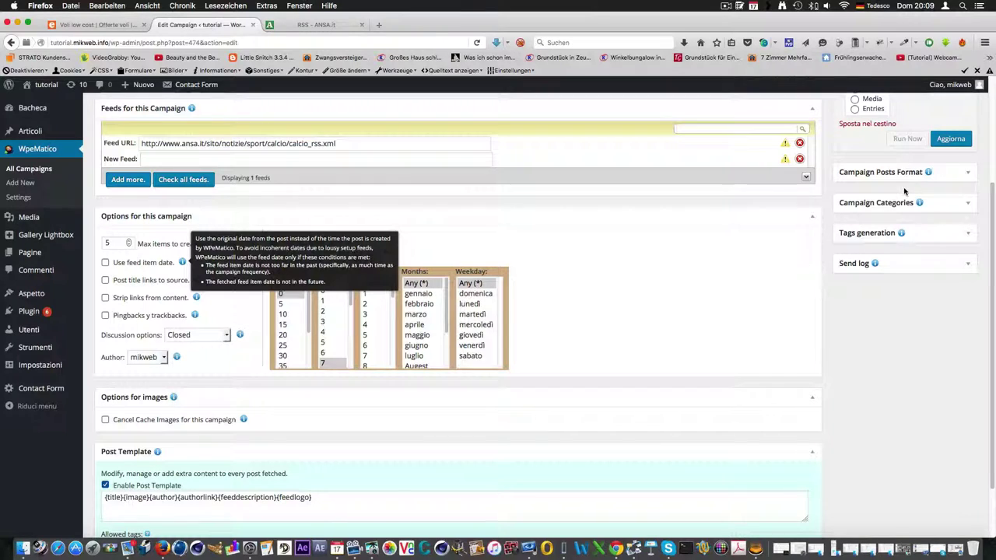
{"action": "scroll", "coordinate": [580, 226], "scroll_direction": "up", "scroll_amount": 2}
{"action": "scroll", "coordinate": [573, 233], "scroll_direction": "up", "scroll_amount": 1}
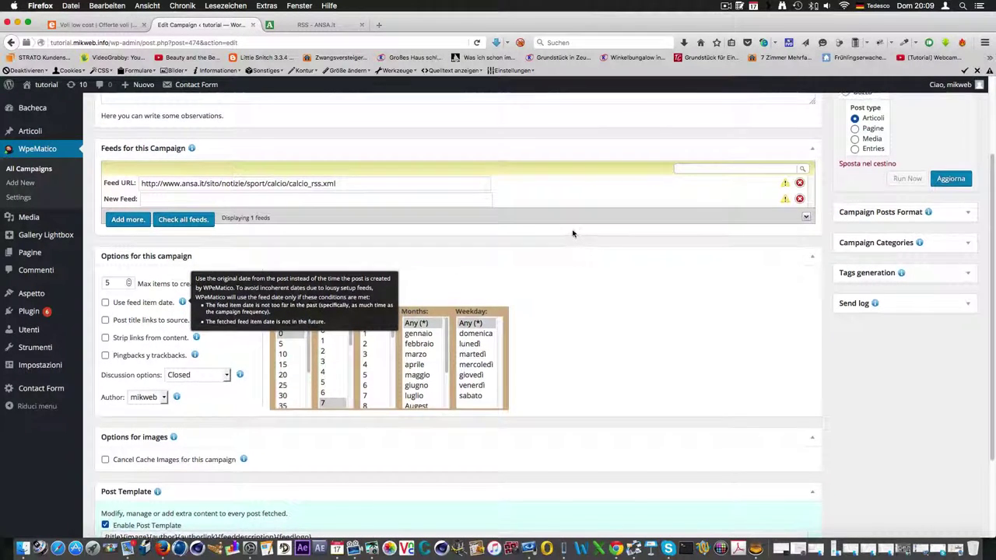
{"action": "scroll", "coordinate": [572, 234], "scroll_direction": "down", "scroll_amount": 5}
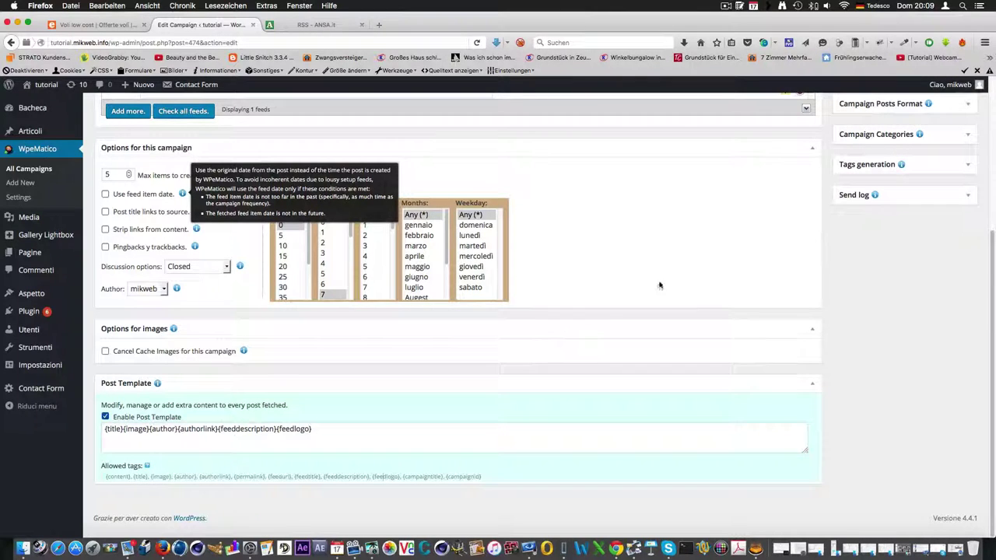
{"action": "scroll", "coordinate": [789, 243], "scroll_direction": "up", "scroll_amount": 3}
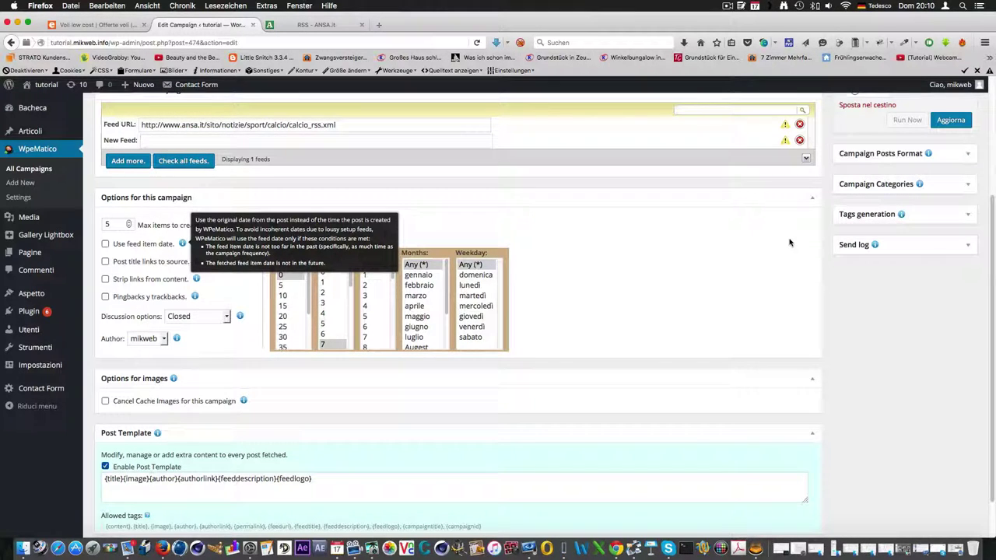
{"action": "scroll", "coordinate": [492, 408], "scroll_direction": "down", "scroll_amount": 1}
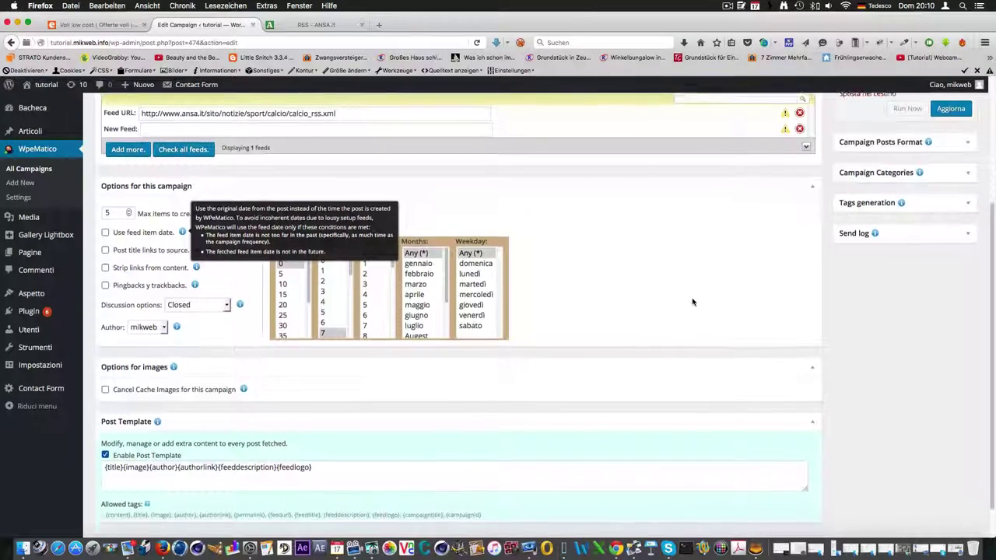
Update the ansa campaign to save its feed, scheduling and post template settings.
{"action": "scroll", "coordinate": [691, 298], "scroll_direction": "up", "scroll_amount": 3}
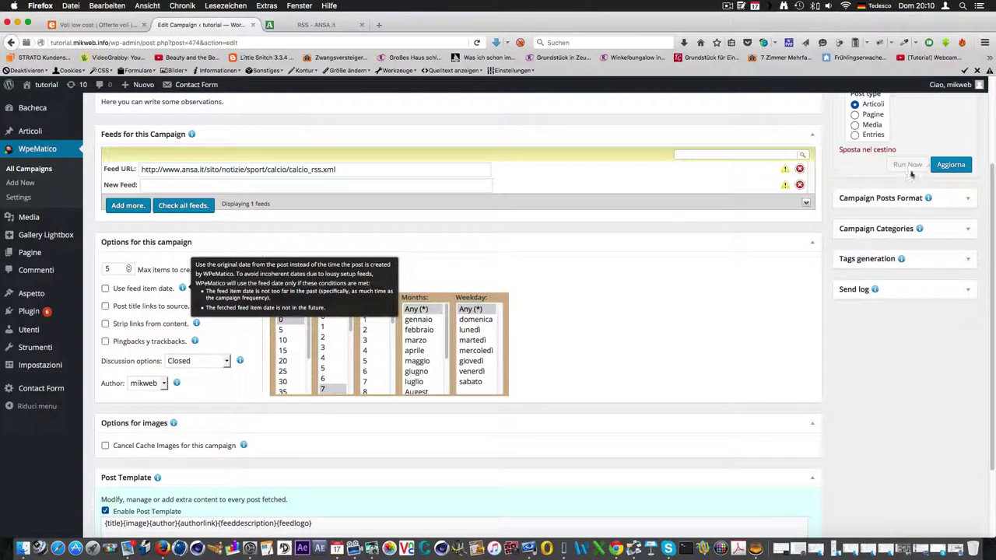
{"action": "left_click", "coordinate": [951, 165]}
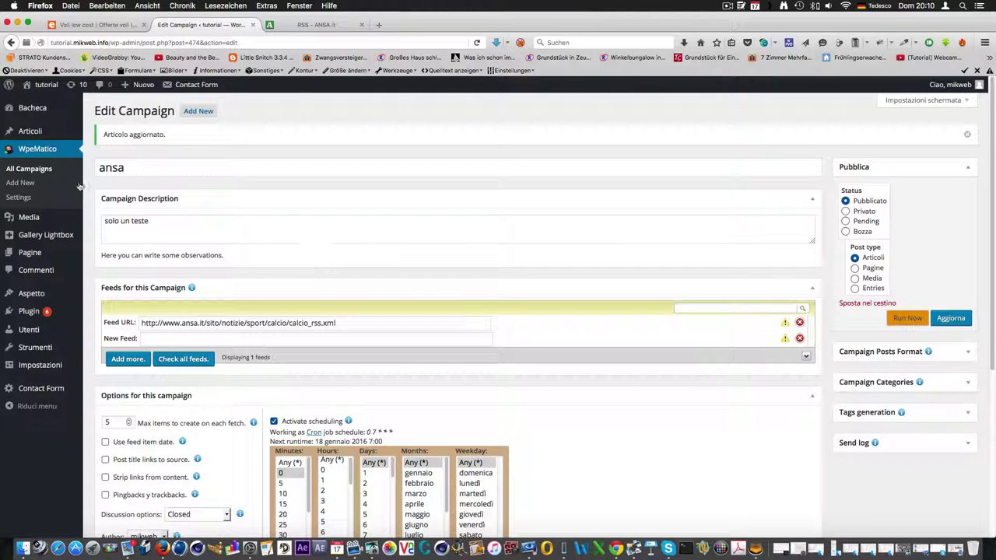
Open the Articoli list and look over the posts on its first page, including the recently imported Calcio articles.
{"action": "left_click", "coordinate": [39, 134]}
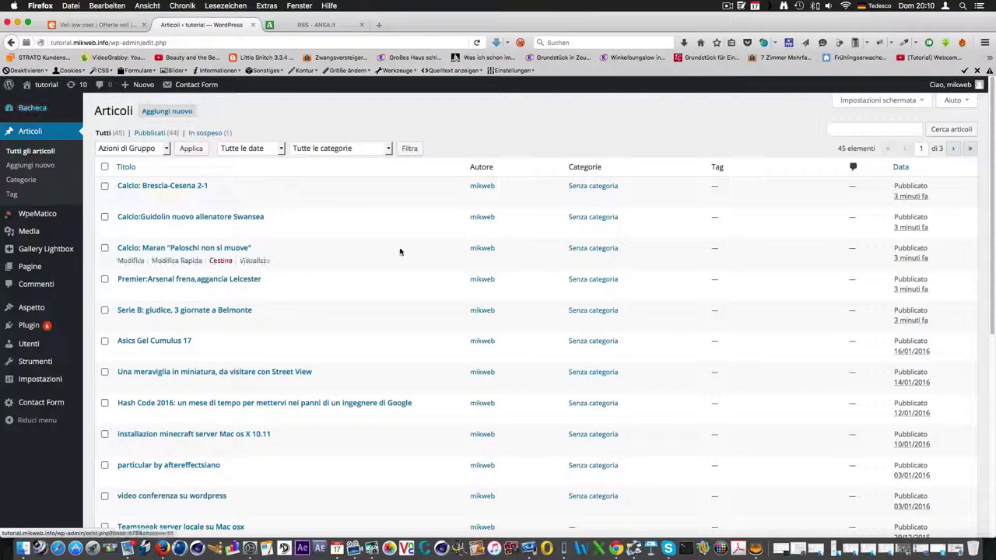
{"action": "scroll", "coordinate": [393, 220], "scroll_direction": "down", "scroll_amount": 5}
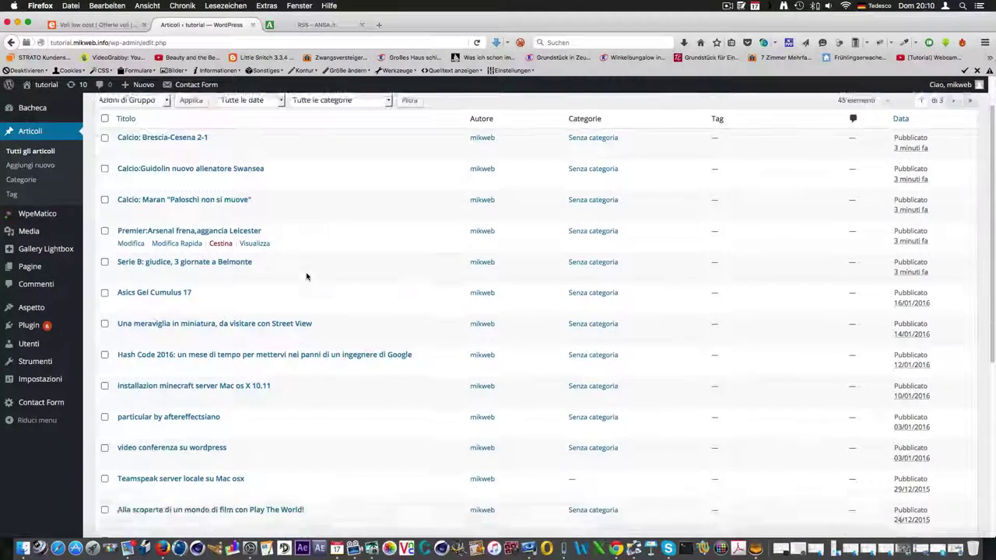
{"action": "scroll", "coordinate": [322, 309], "scroll_direction": "down", "scroll_amount": 3}
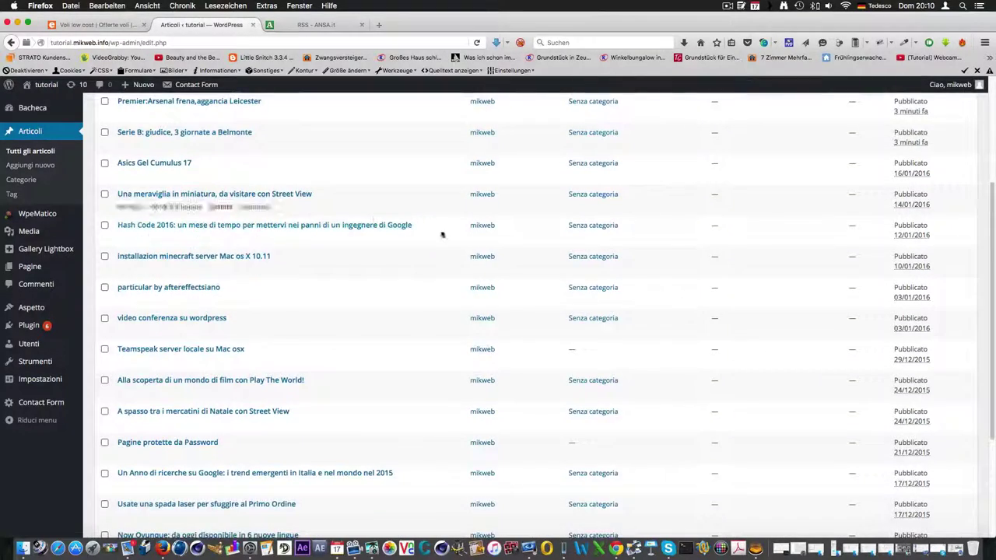
{"action": "scroll", "coordinate": [320, 344], "scroll_direction": "down", "scroll_amount": 5}
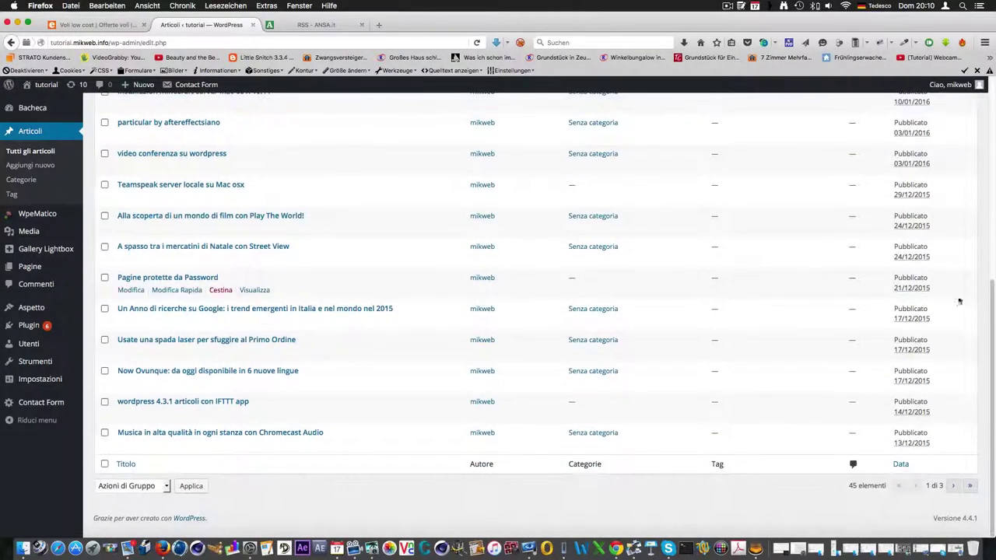
{"action": "scroll", "coordinate": [679, 323], "scroll_direction": "up", "scroll_amount": 10}
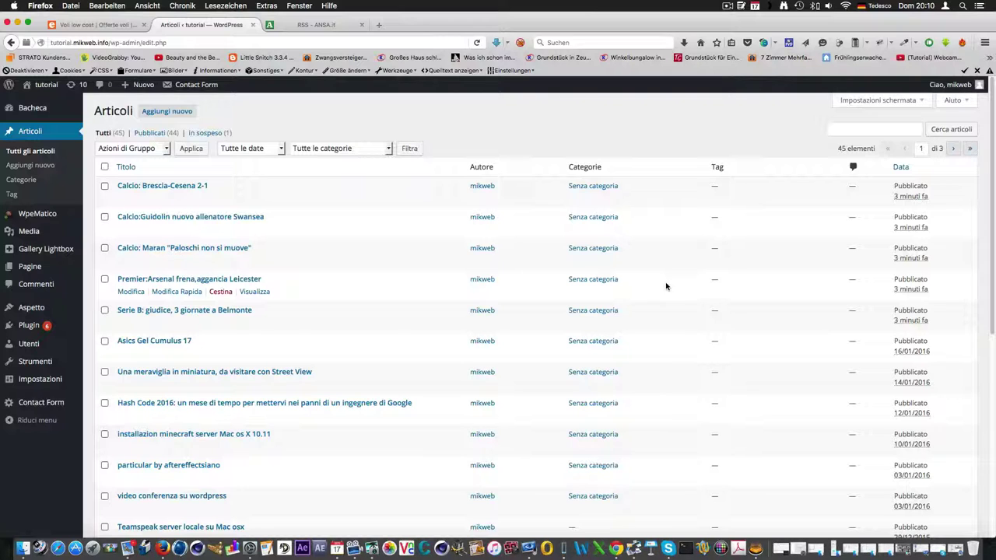
{"action": "left_click", "coordinate": [726, 7]}
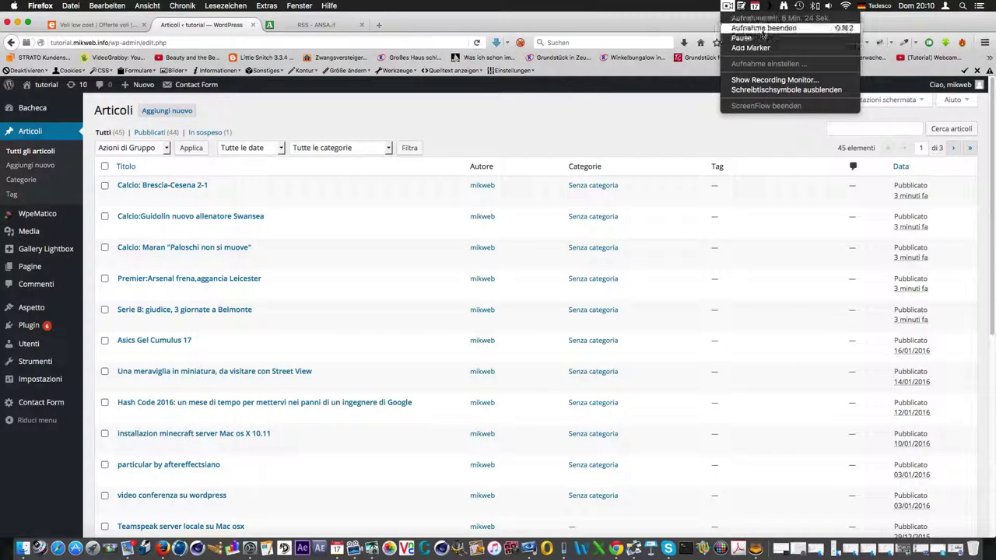